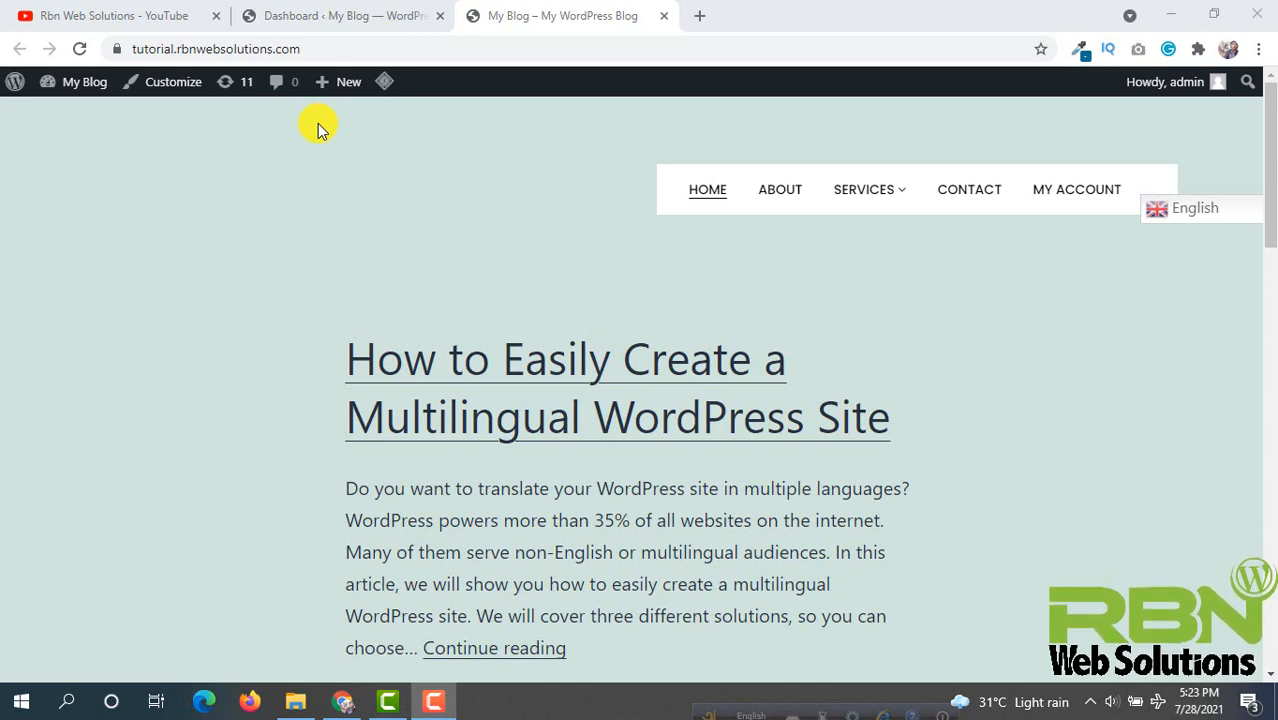
Open the page for adding a new plugin in the My Blog WordPress dashboard.
{"action": "left_click", "coordinate": [88, 15]}
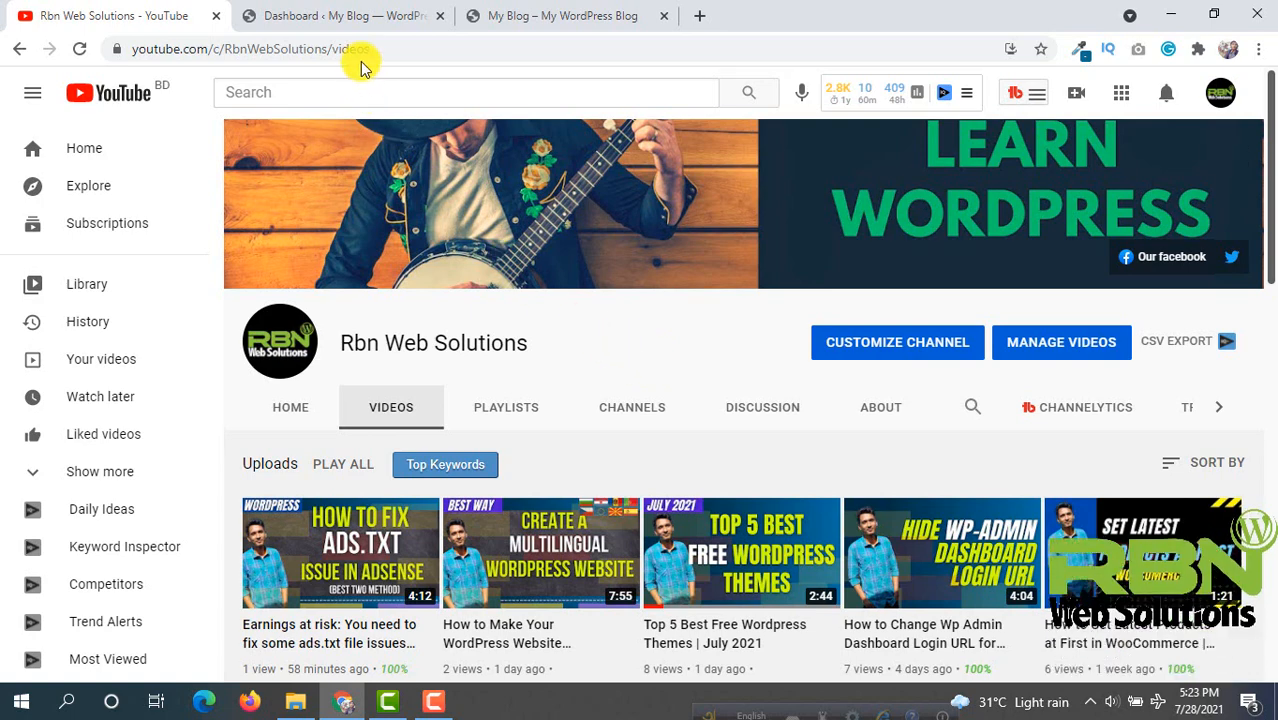
{"action": "left_click", "coordinate": [352, 24]}
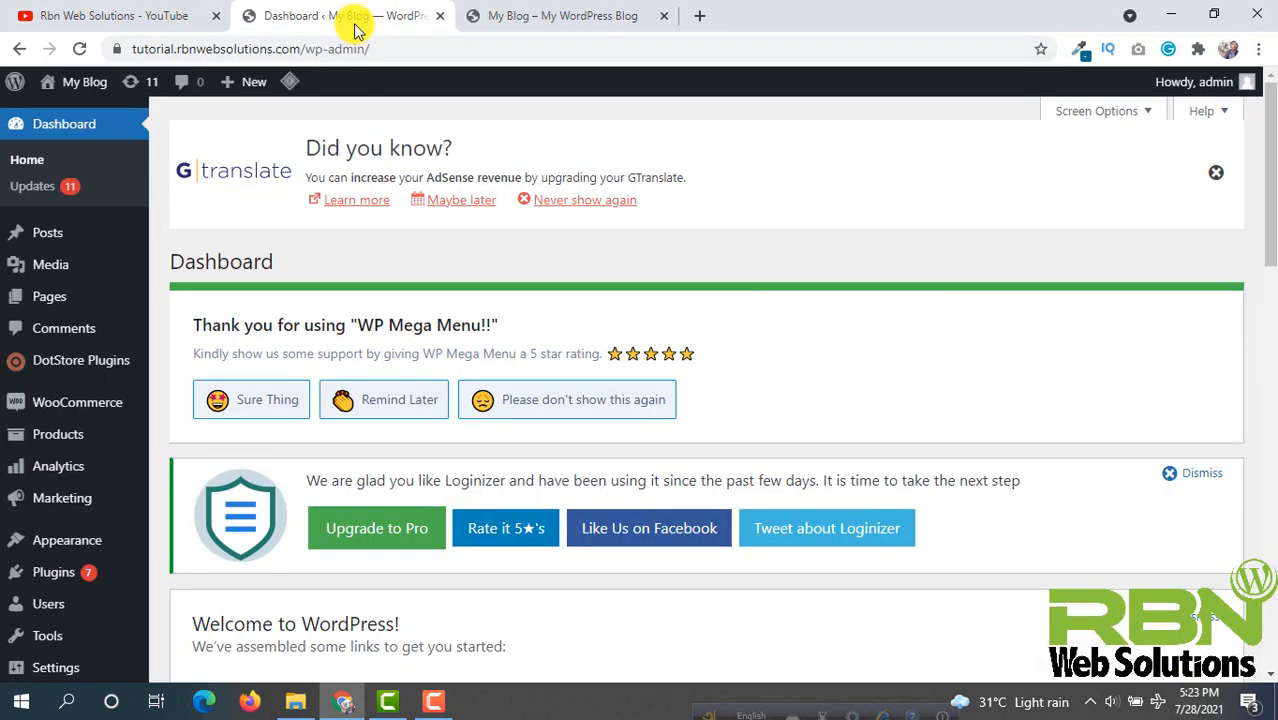
{"action": "mouse_move", "coordinate": [70, 575]}
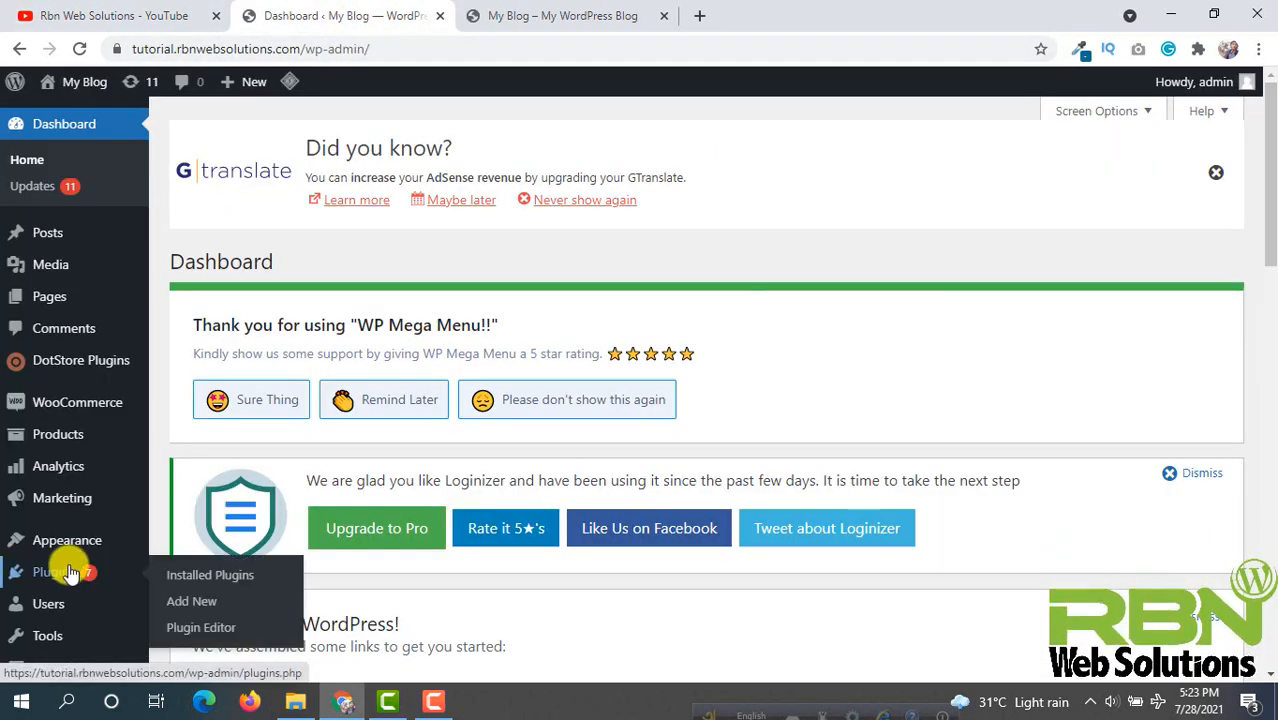
{"action": "left_click", "coordinate": [192, 601]}
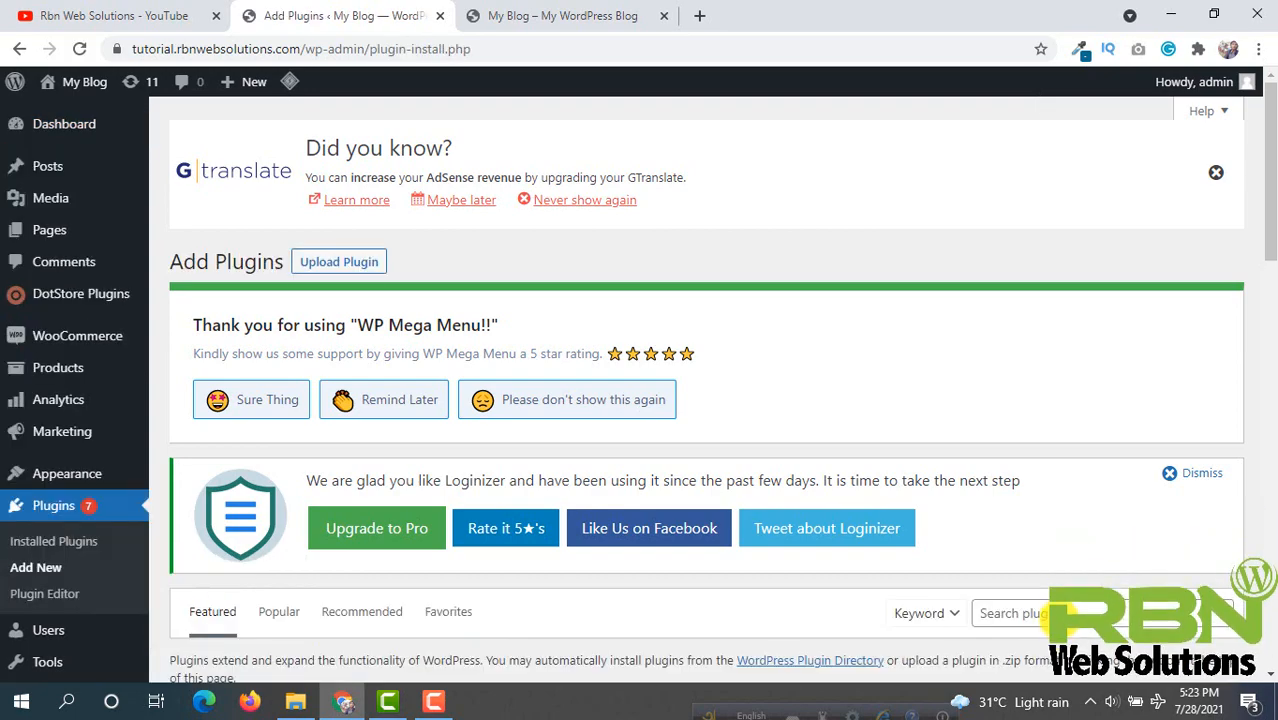
Search the plugin directory for "updraftplus".
{"action": "left_click", "coordinate": [1050, 613]}
{"action": "type", "text": "up"}
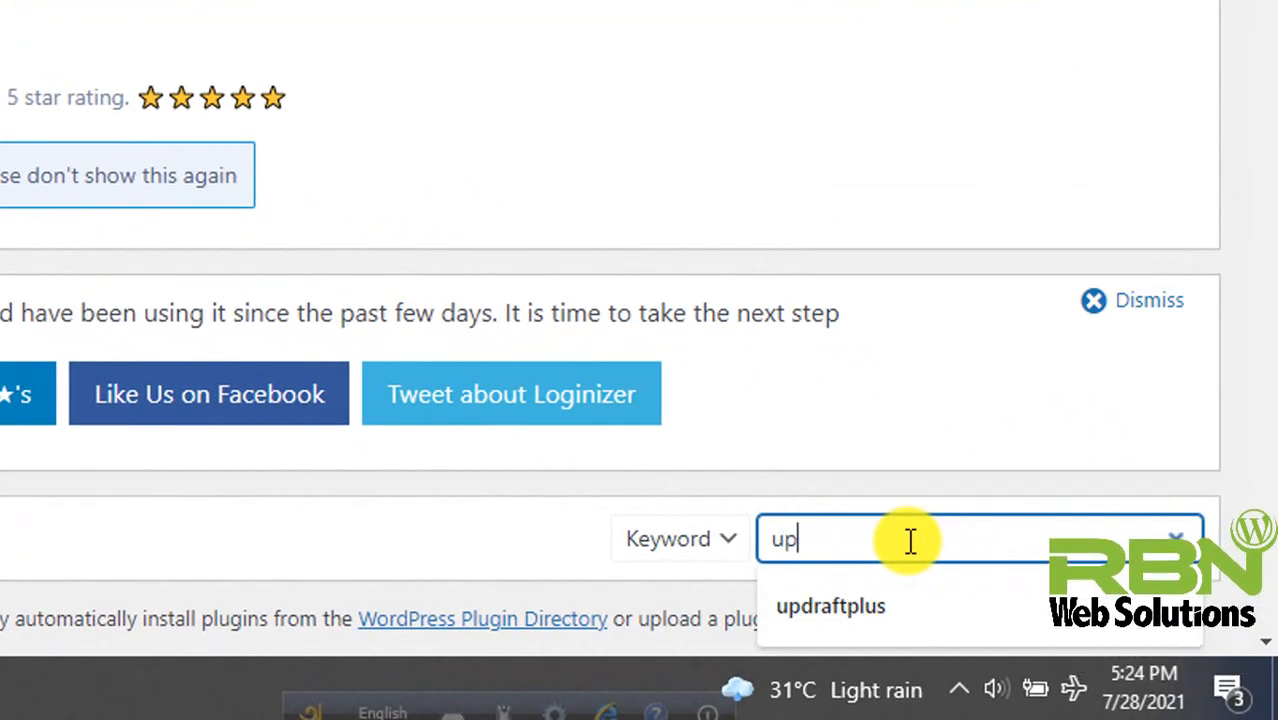
{"action": "type", "text": "draftp"}
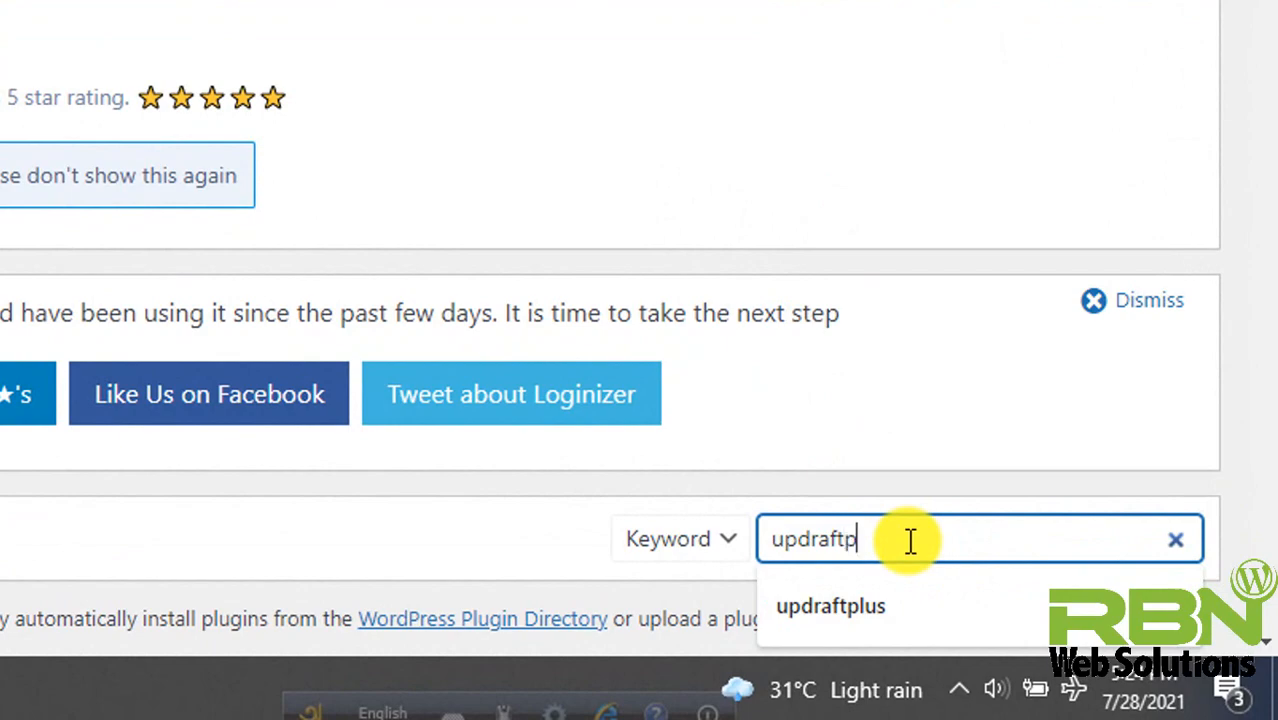
{"action": "type", "text": "llus"}
{"action": "key", "text": "BackSpace"}
{"action": "key", "text": "BackSpace"}
{"action": "key", "text": "BackSpace"}
{"action": "type", "text": "us"}
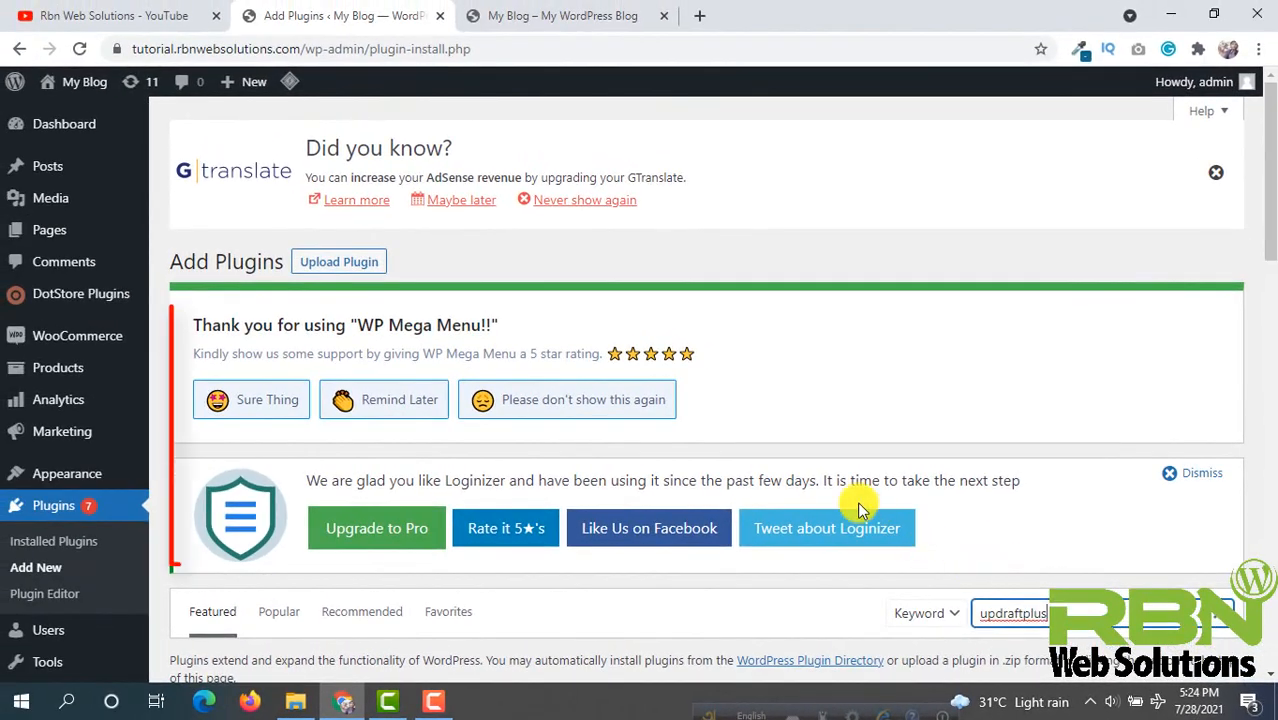
Install and activate the UpdraftPlus WordPress Backup Plugin, and dismiss its welcome pop-up.
{"action": "scroll", "coordinate": [564, 447], "scroll_direction": "down", "scroll_amount": 3}
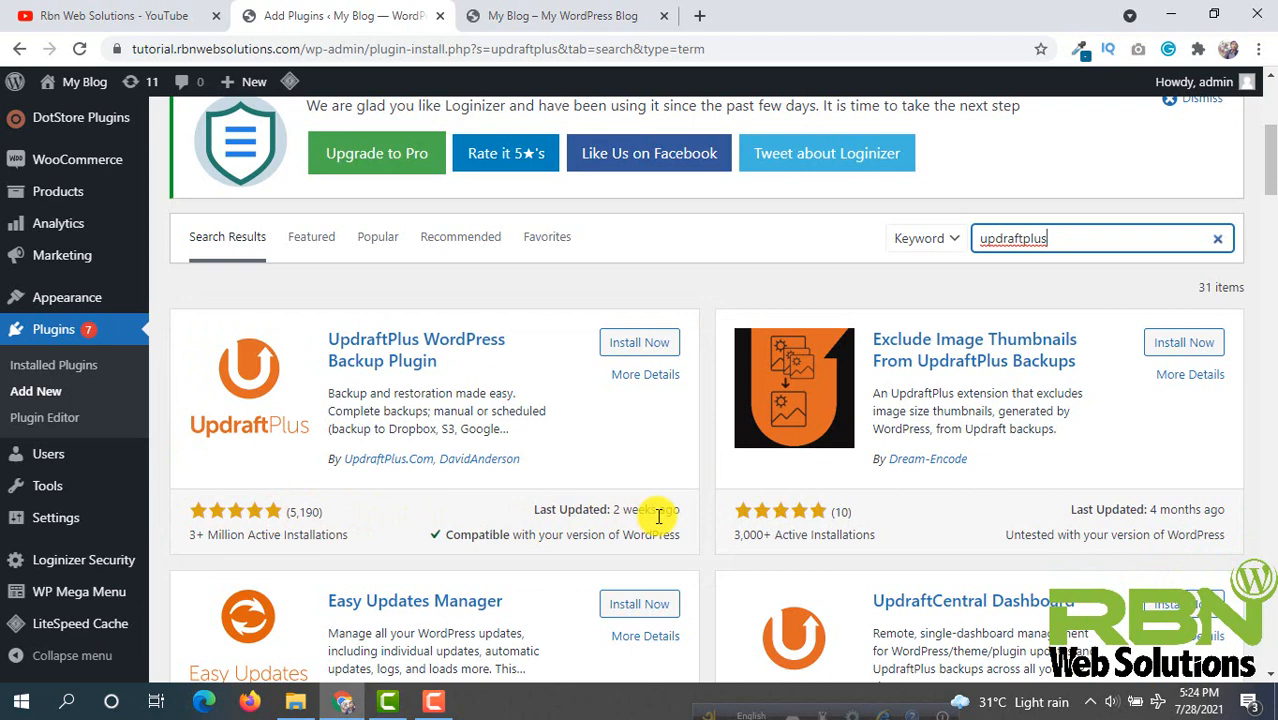
{"action": "left_click", "coordinate": [636, 343]}
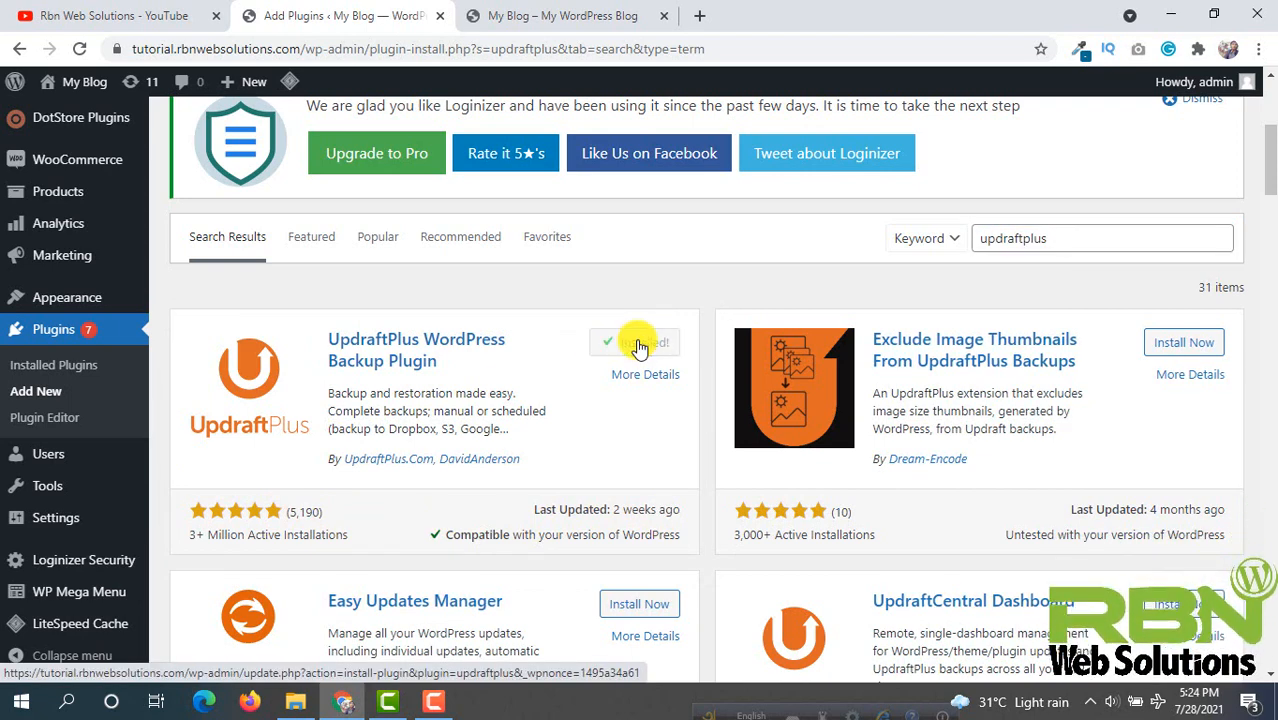
{"action": "left_click", "coordinate": [645, 345]}
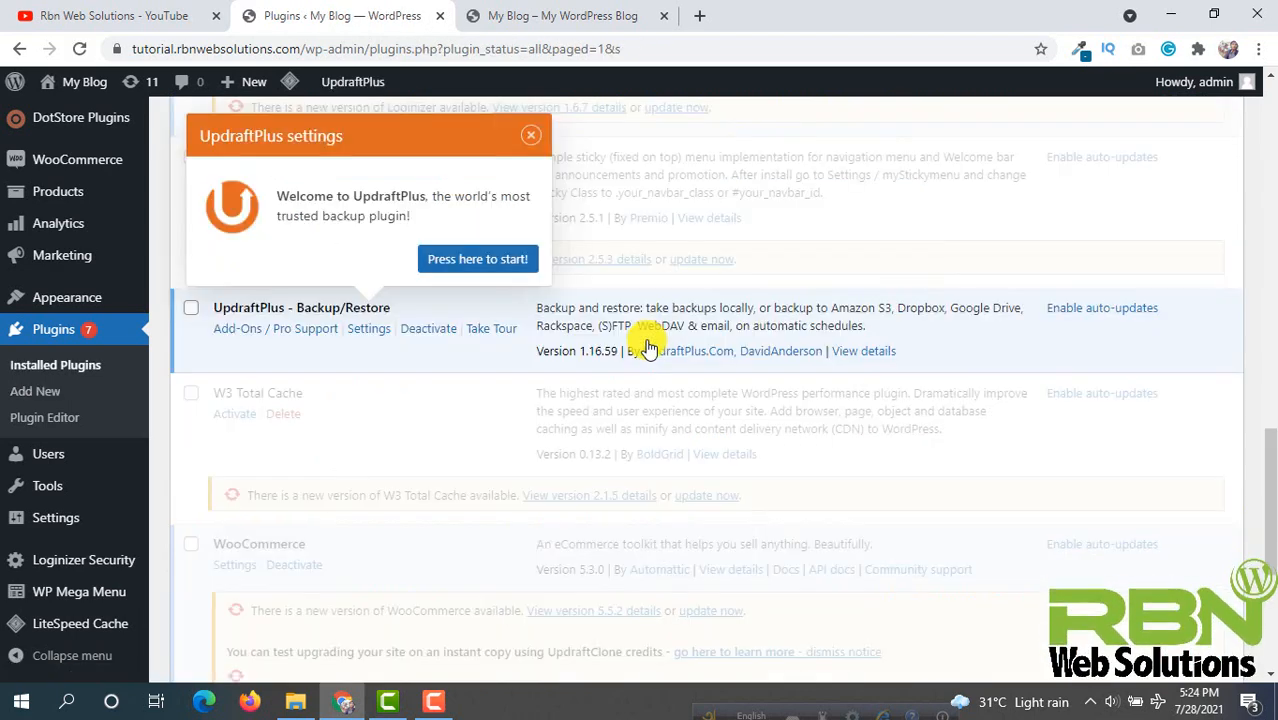
{"action": "left_click", "coordinate": [531, 134]}
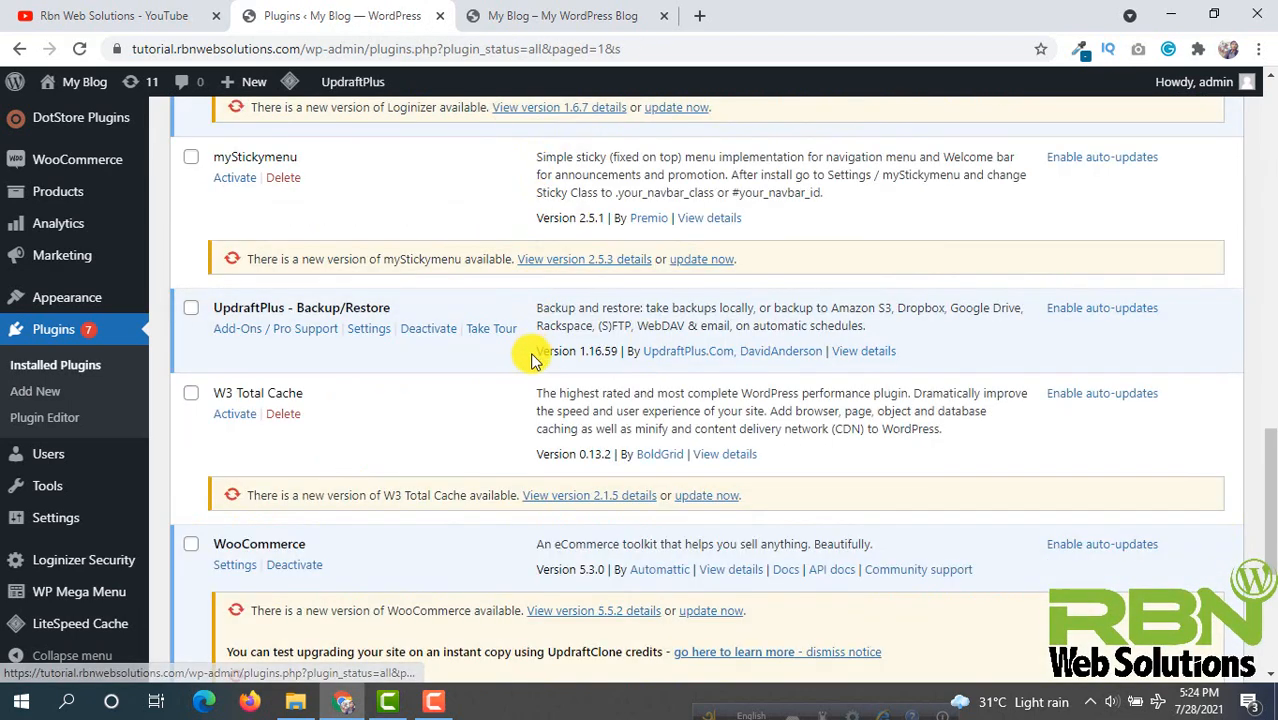
Open the settings section of UpdraftPlus Backups.
{"action": "mouse_move", "coordinate": [45, 517]}
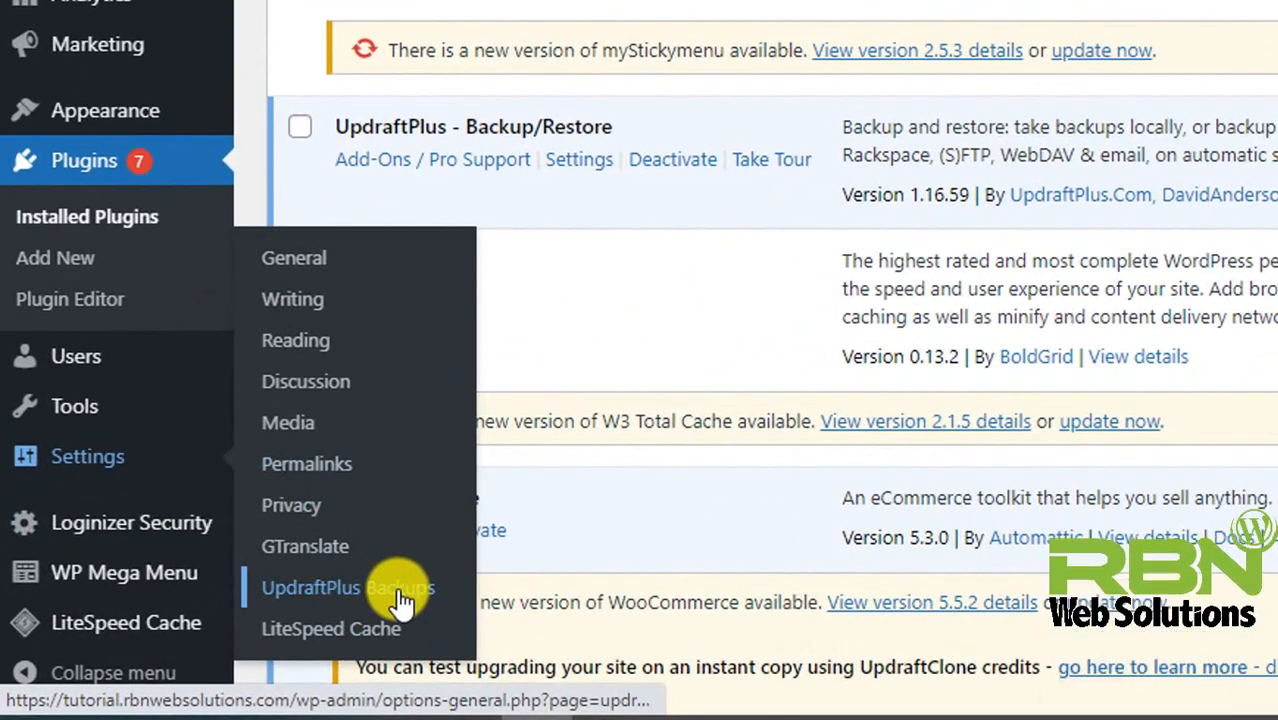
{"action": "left_click", "coordinate": [402, 601]}
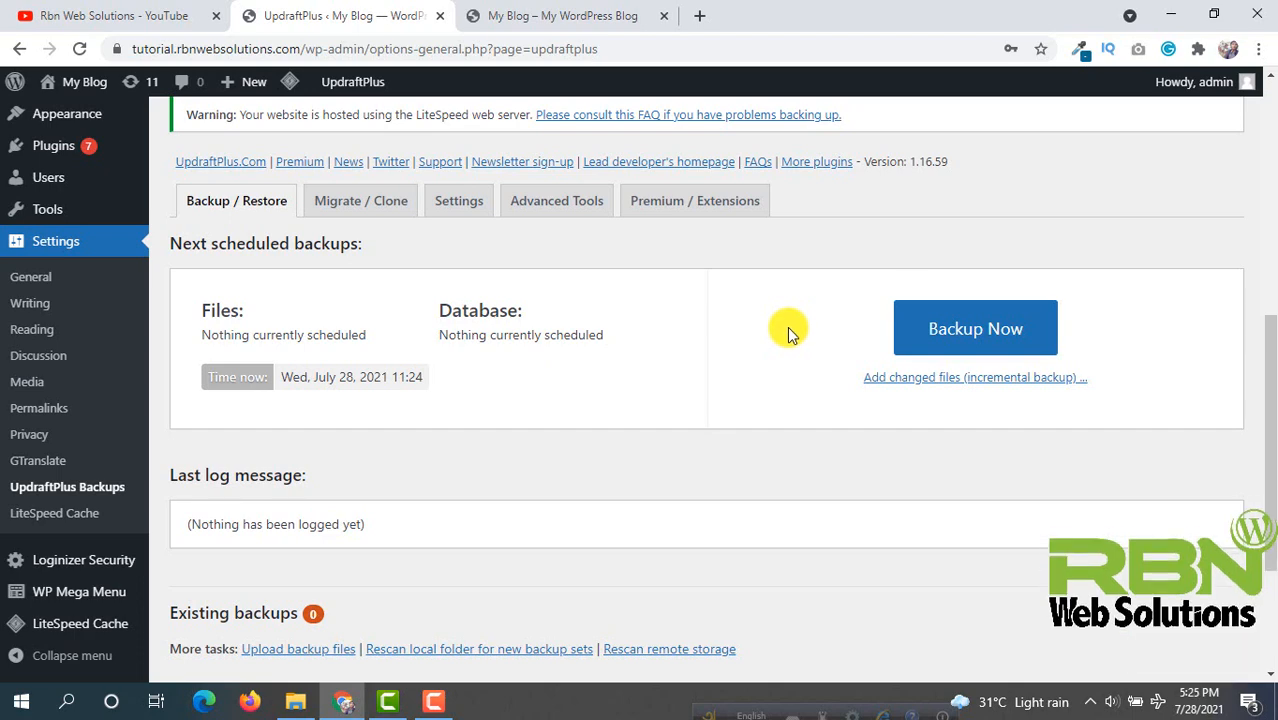
{"action": "left_click", "coordinate": [461, 210]}
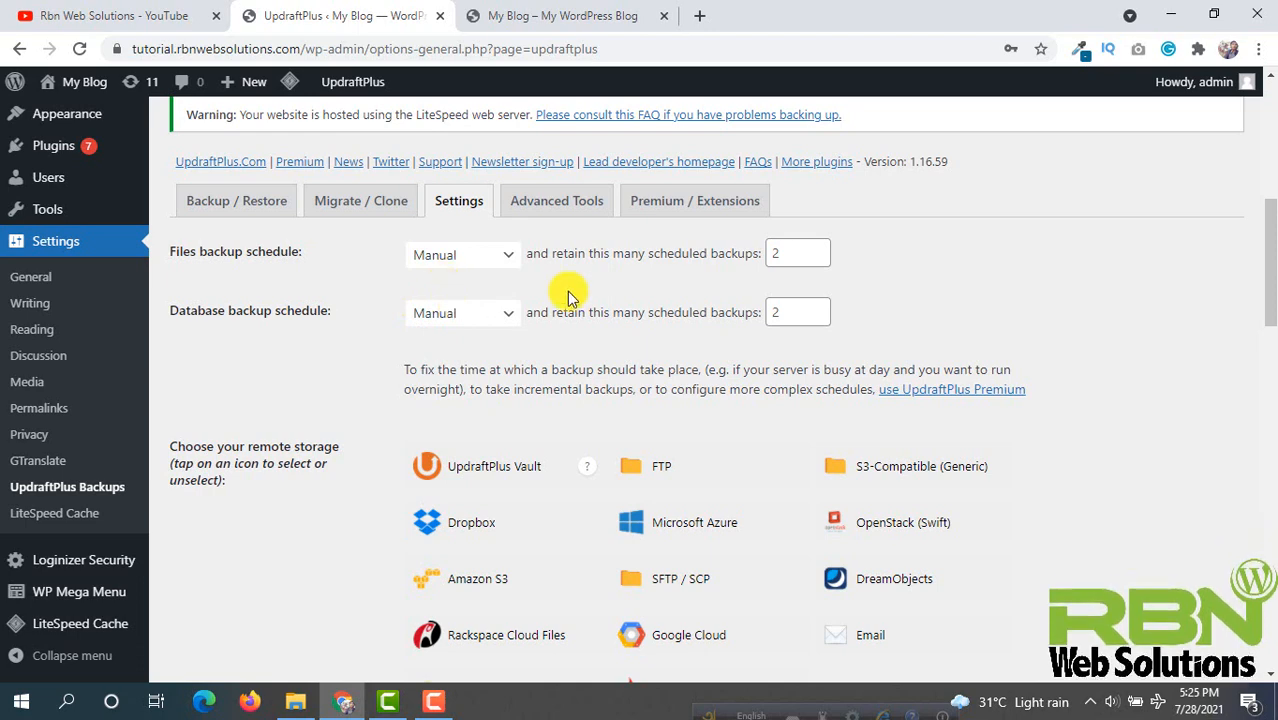
Set both the files backup schedule and the database backup schedule to Weekly.
{"action": "left_click", "coordinate": [486, 258]}
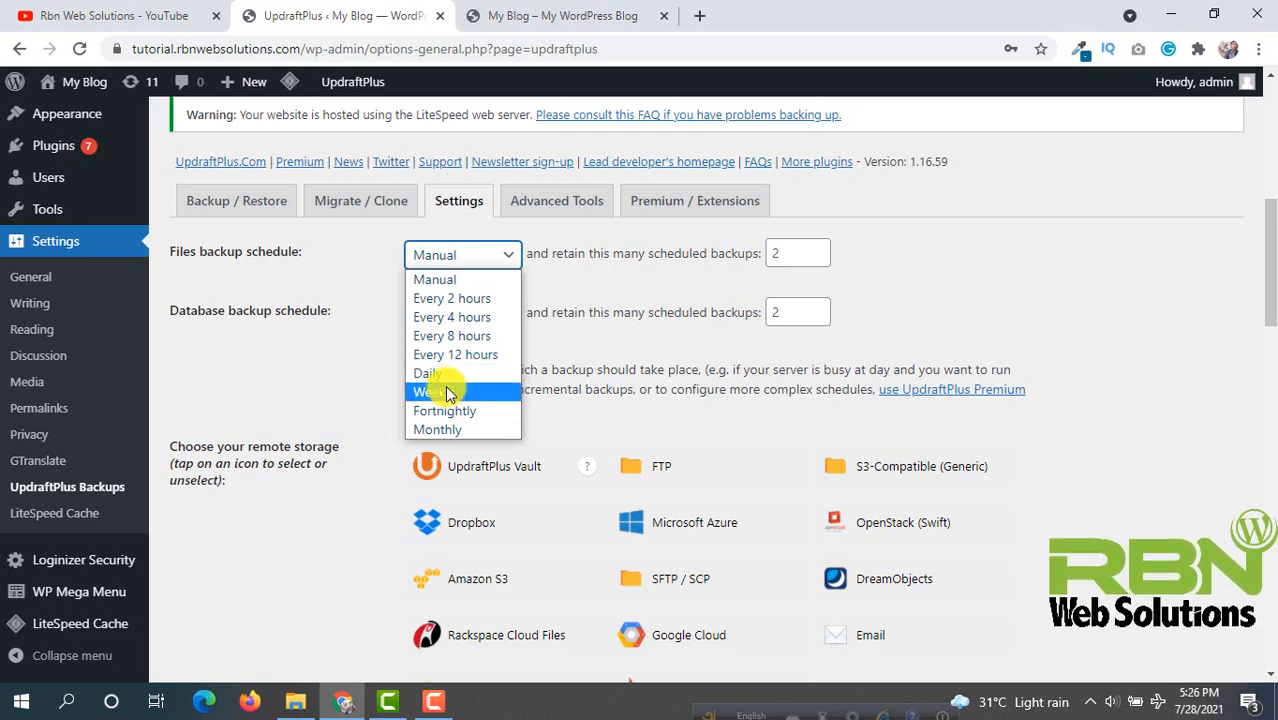
{"action": "left_click", "coordinate": [487, 391]}
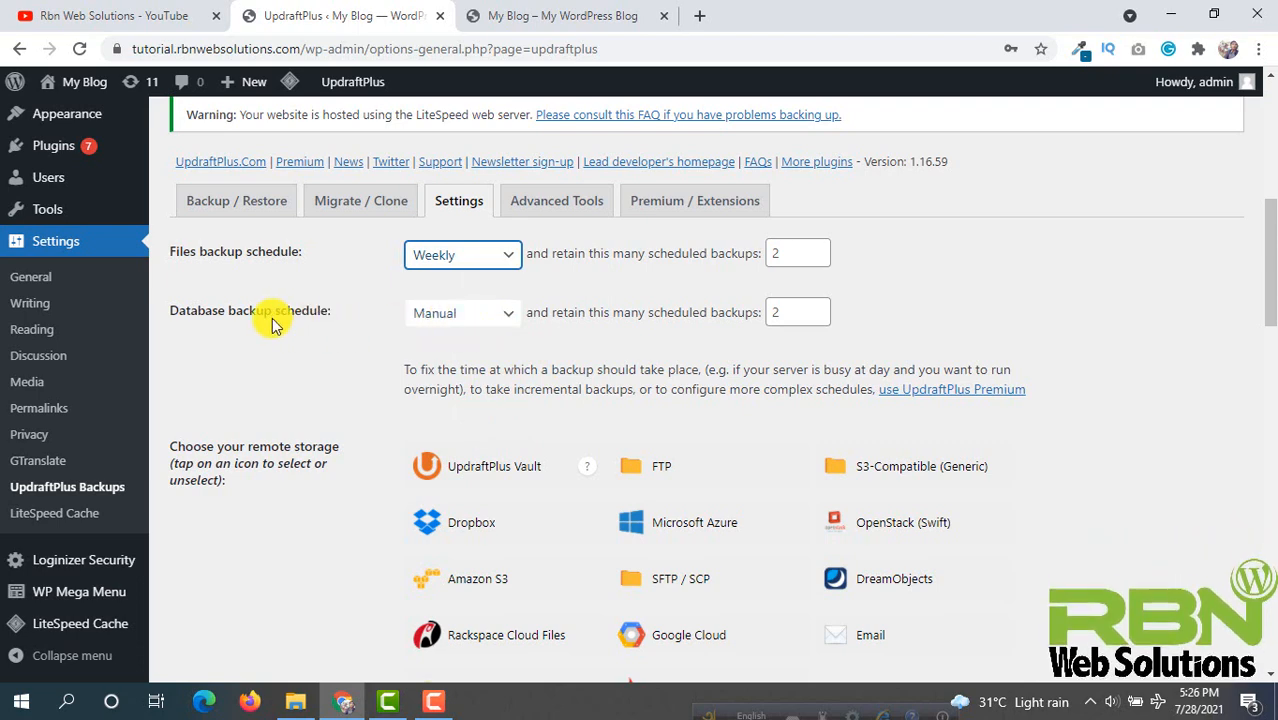
{"action": "left_click", "coordinate": [478, 318]}
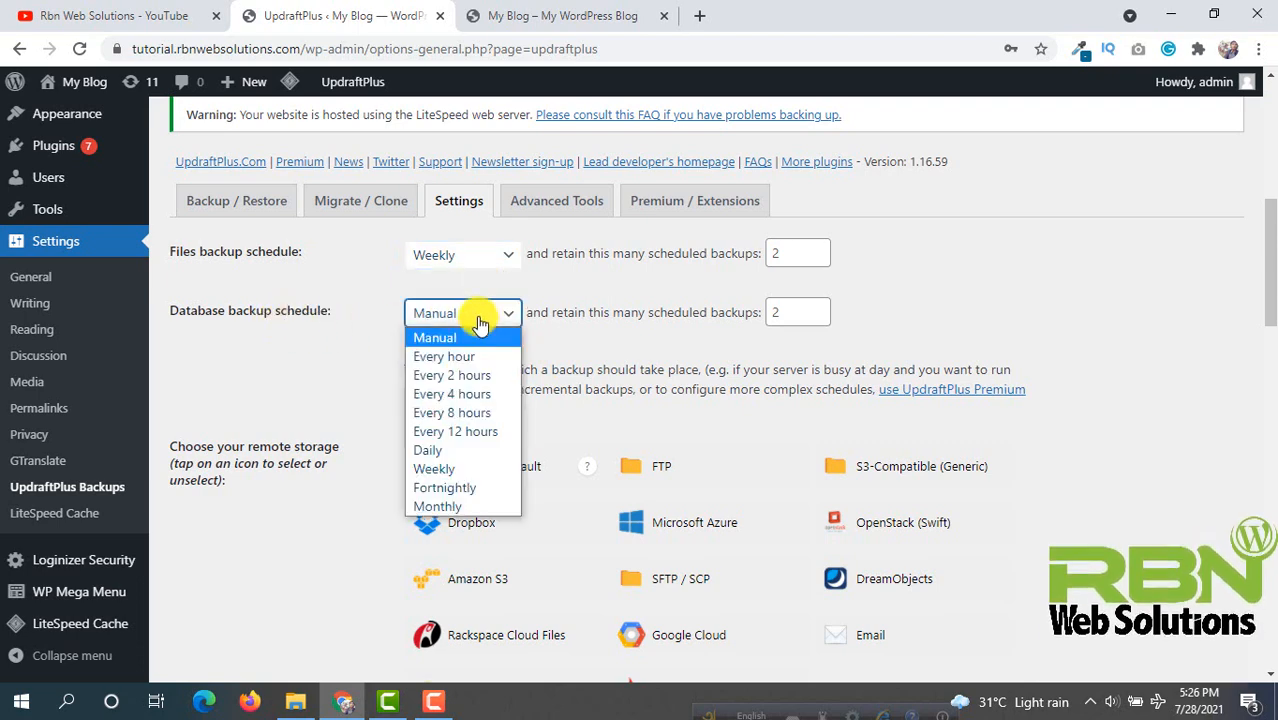
{"action": "left_click", "coordinate": [459, 474]}
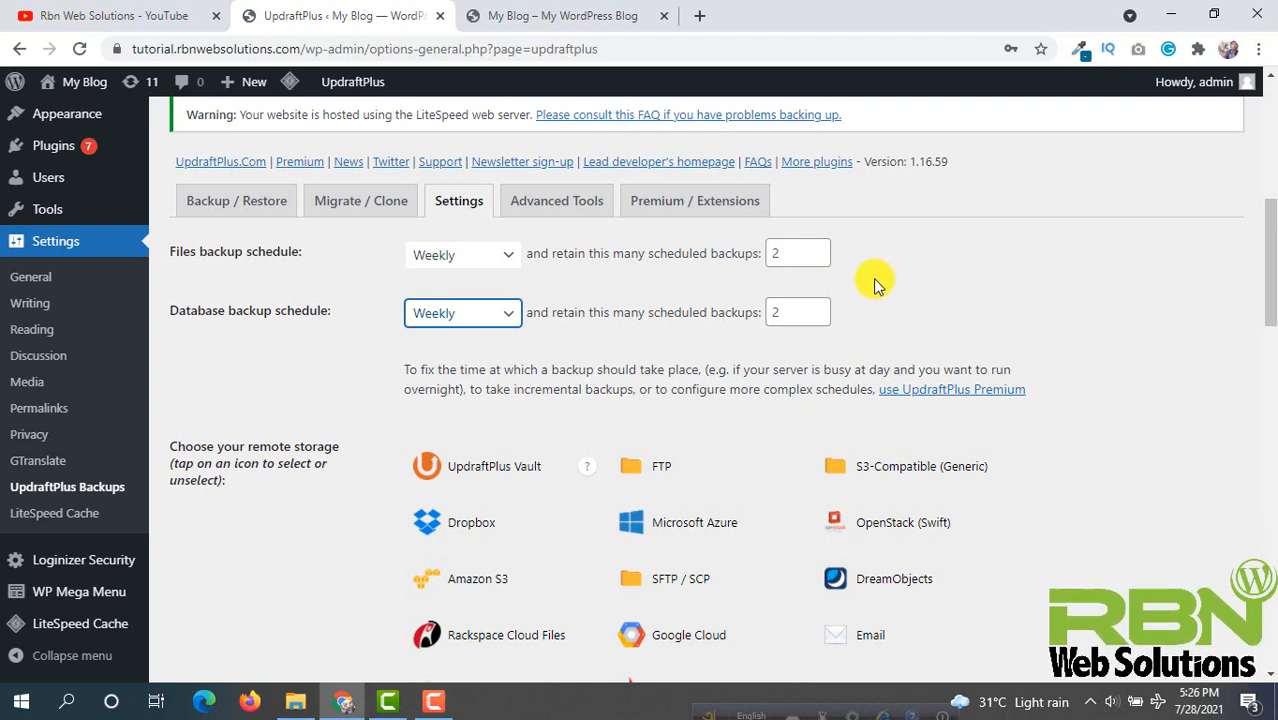
Try retaining 5 scheduled file backups, and set the number back to 2.
{"action": "double_click", "coordinate": [787, 251]}
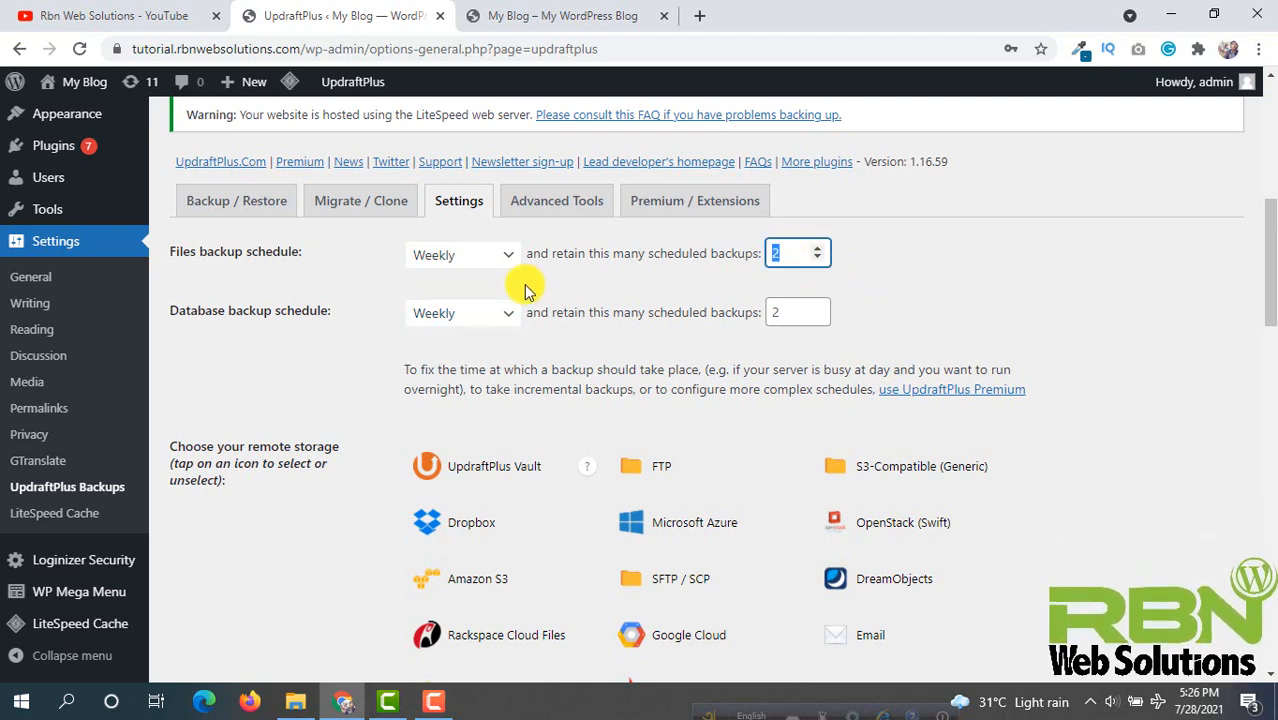
{"action": "type", "text": "5"}
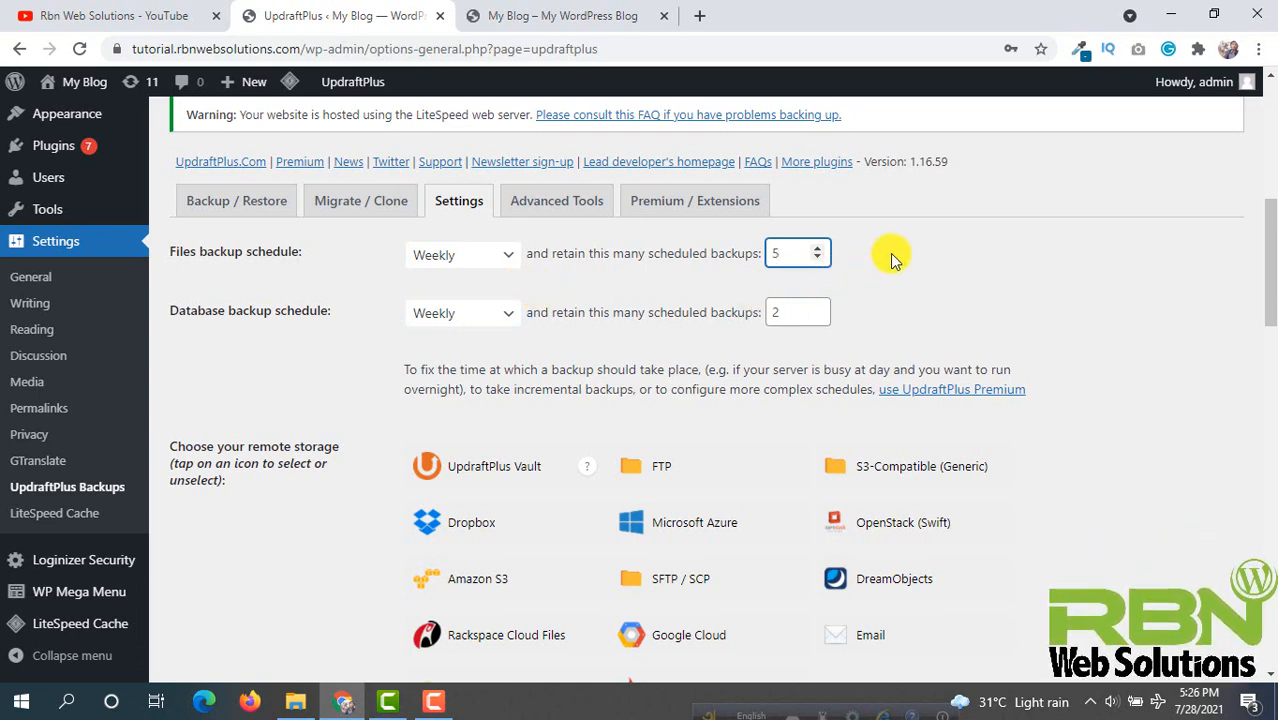
{"action": "scroll", "coordinate": [585, 330], "scroll_direction": "down", "scroll_amount": 1}
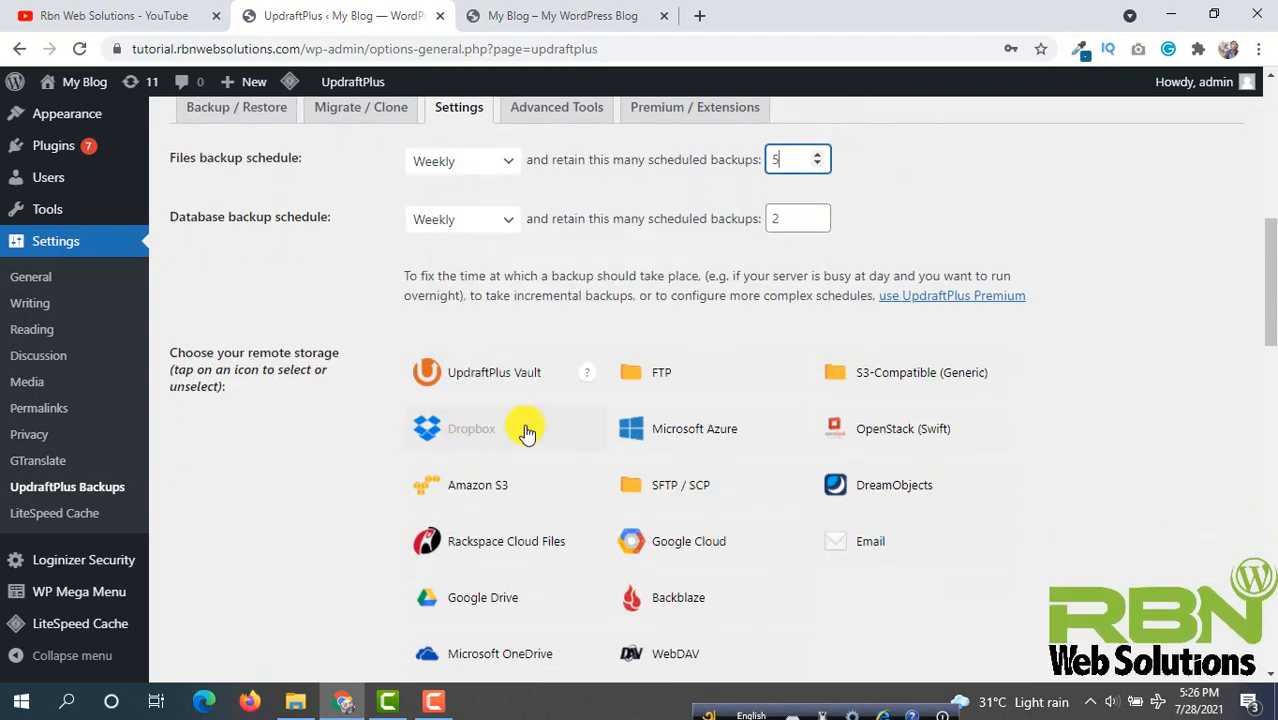
{"action": "scroll", "coordinate": [655, 400], "scroll_direction": "up", "scroll_amount": 1}
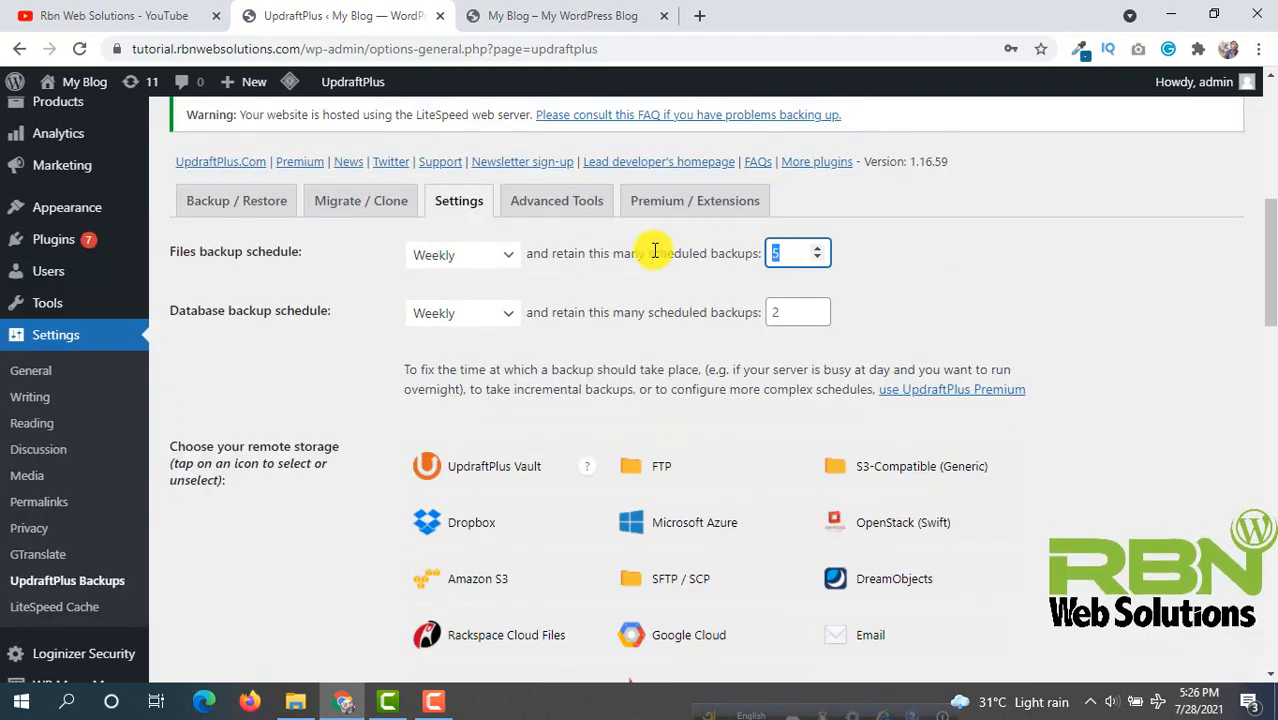
{"action": "type", "text": "2"}
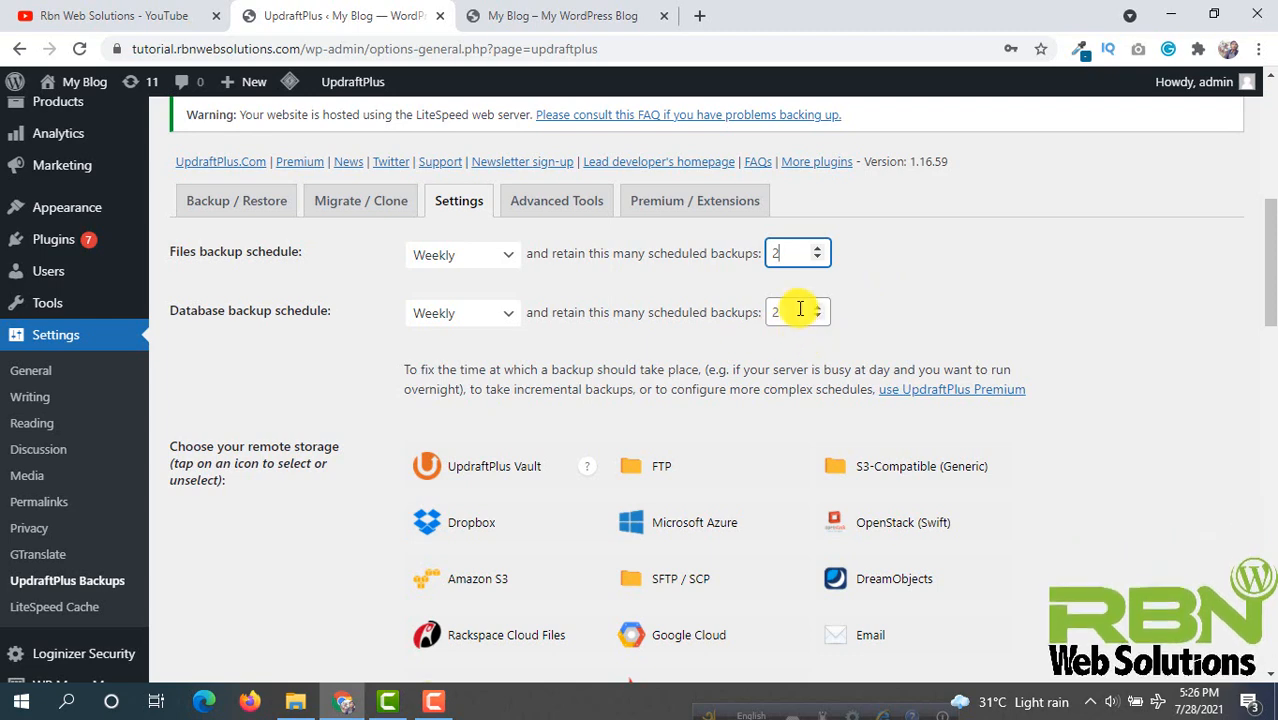
Choose Dropbox as the remote storage for the backups.
{"action": "scroll", "coordinate": [932, 275], "scroll_direction": "down", "scroll_amount": 5}
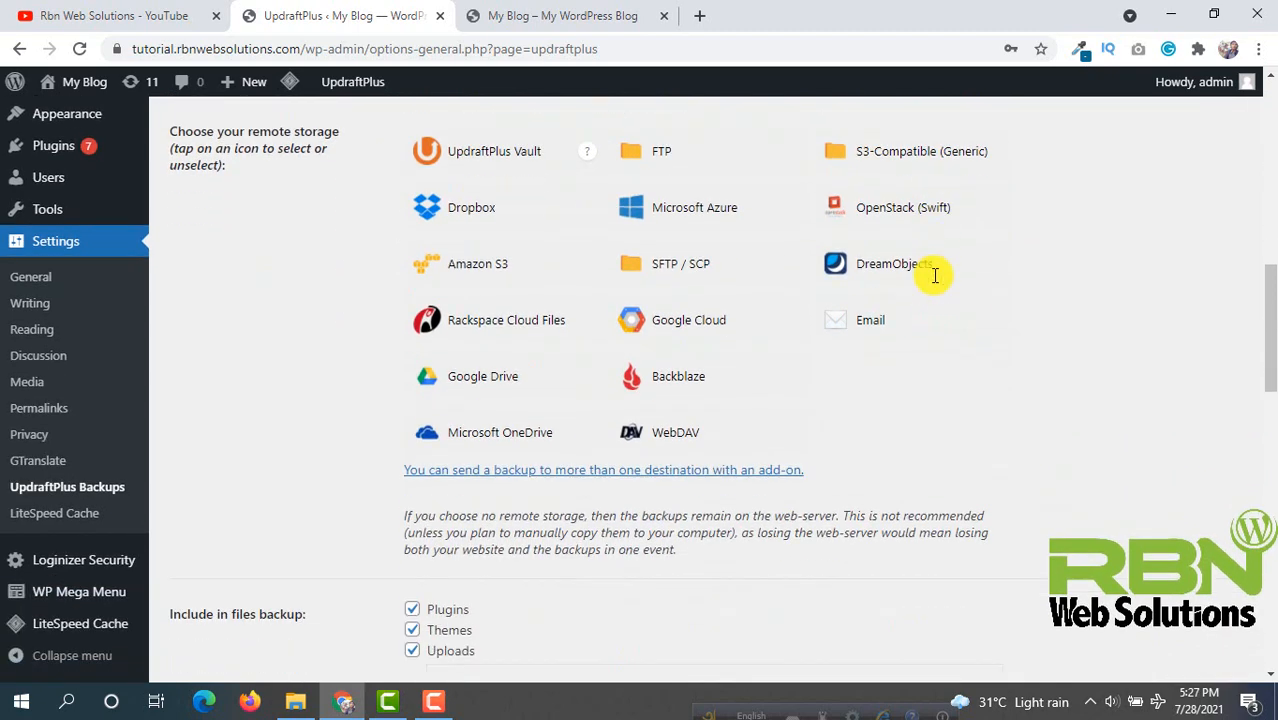
{"action": "scroll", "coordinate": [932, 278], "scroll_direction": "up", "scroll_amount": 4}
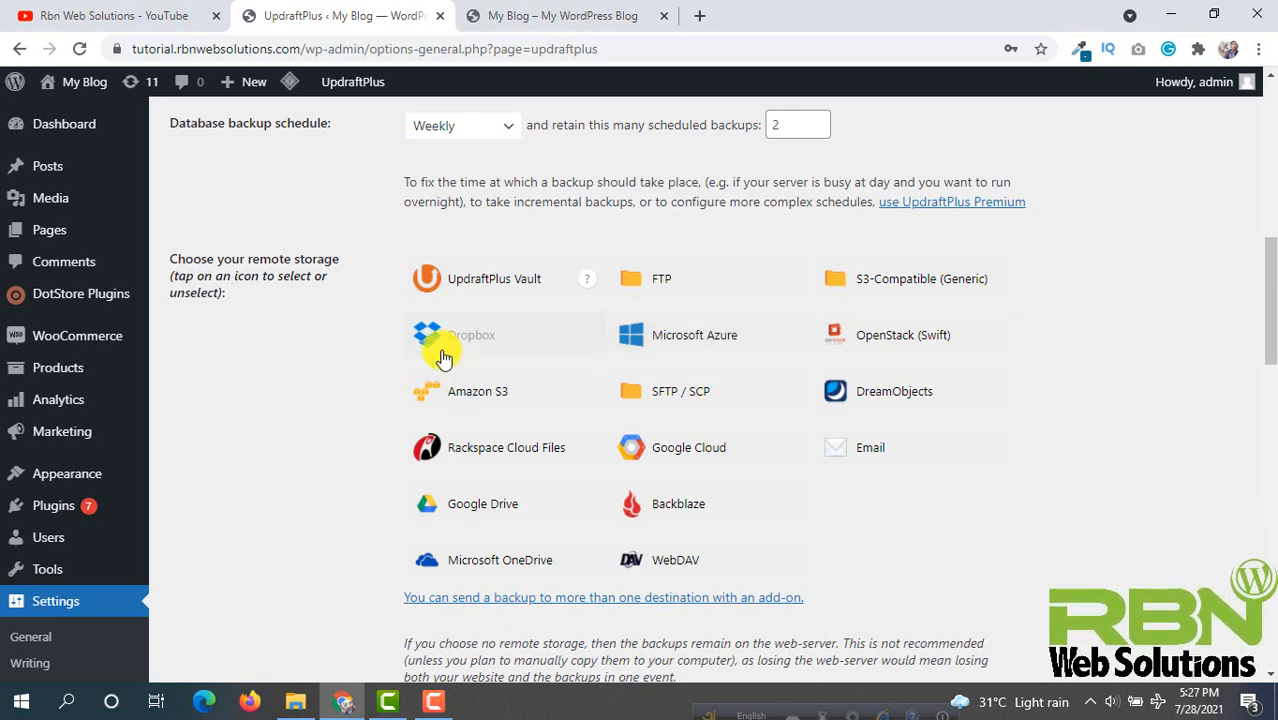
{"action": "left_click", "coordinate": [487, 344]}
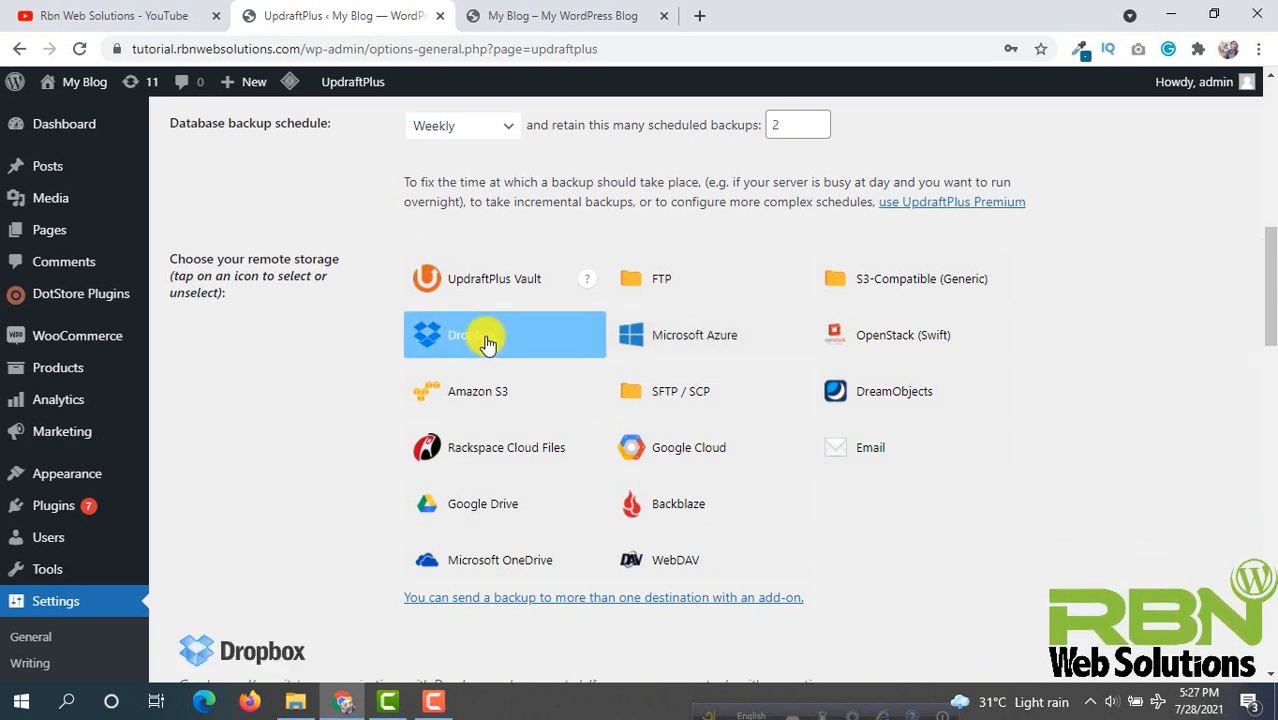
{"action": "scroll", "coordinate": [491, 336], "scroll_direction": "down", "scroll_amount": 2}
{"action": "scroll", "coordinate": [491, 336], "scroll_direction": "up", "scroll_amount": 4}
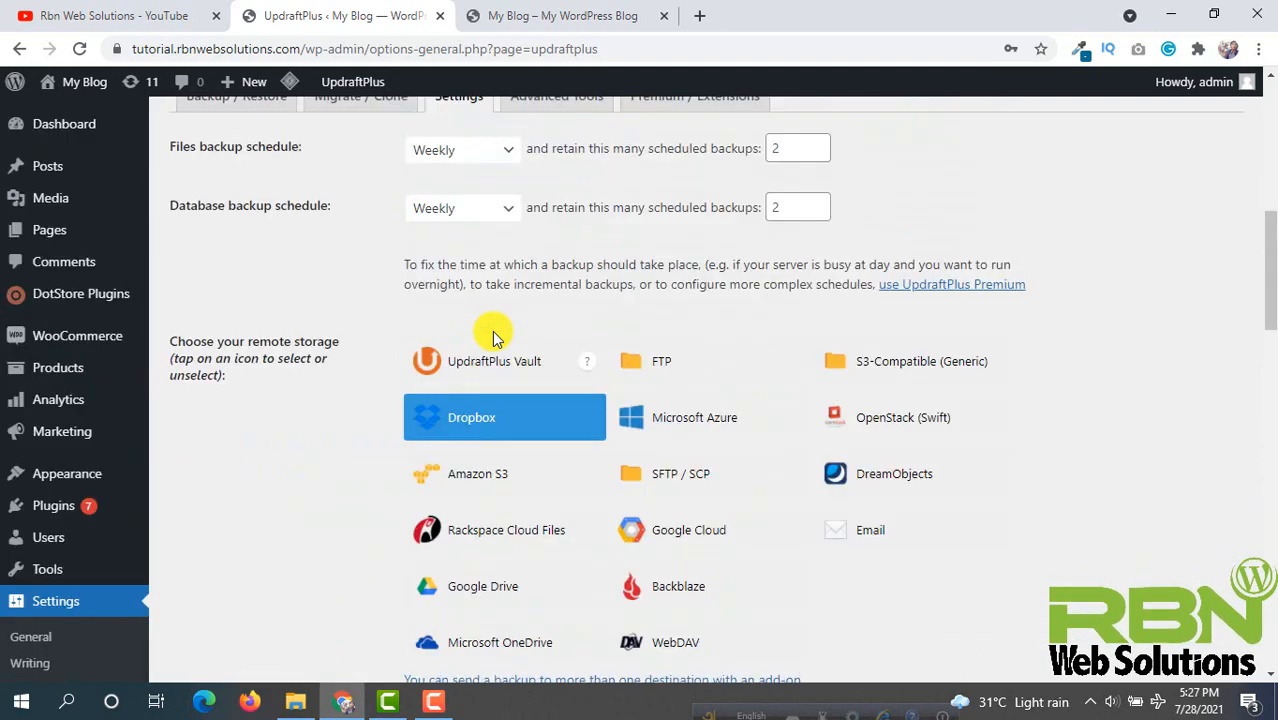
Enable the basic email report sent to the site's admin address.
{"action": "scroll", "coordinate": [491, 336], "scroll_direction": "down", "scroll_amount": 5}
{"action": "scroll", "coordinate": [496, 341], "scroll_direction": "down", "scroll_amount": 3}
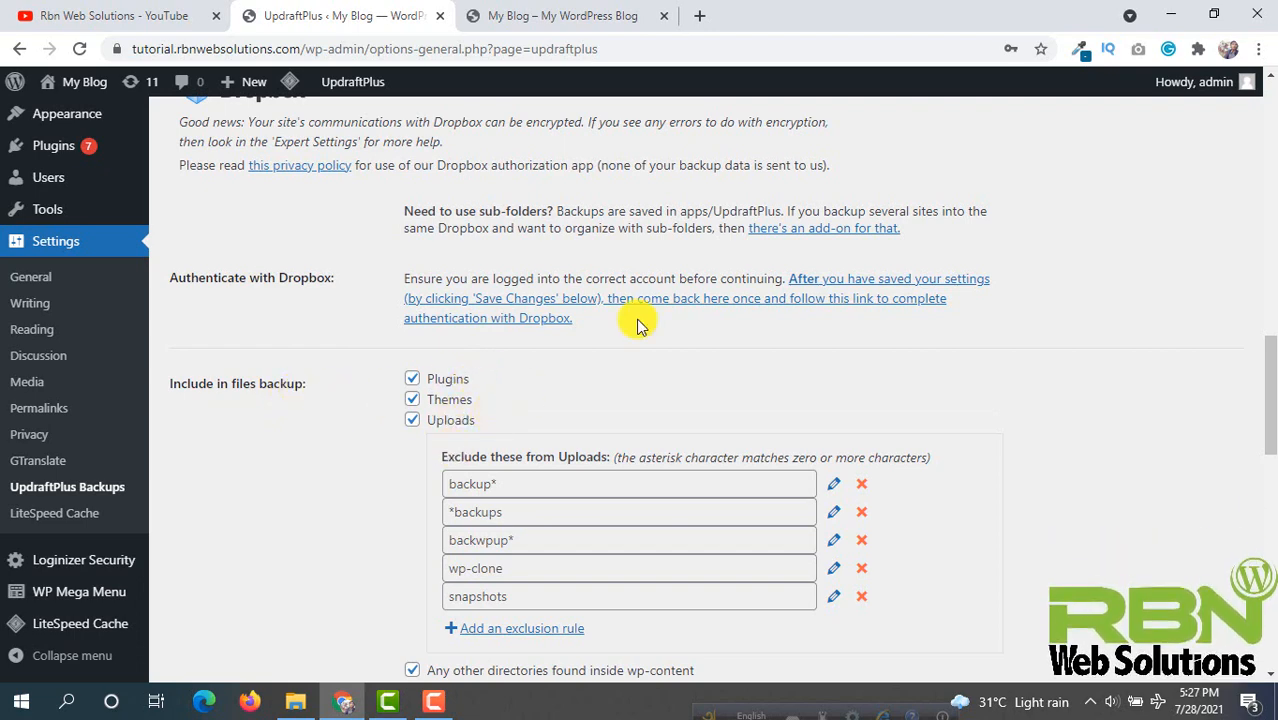
{"action": "scroll", "coordinate": [497, 378], "scroll_direction": "down", "scroll_amount": 1}
{"action": "scroll", "coordinate": [375, 360], "scroll_direction": "down", "scroll_amount": 5}
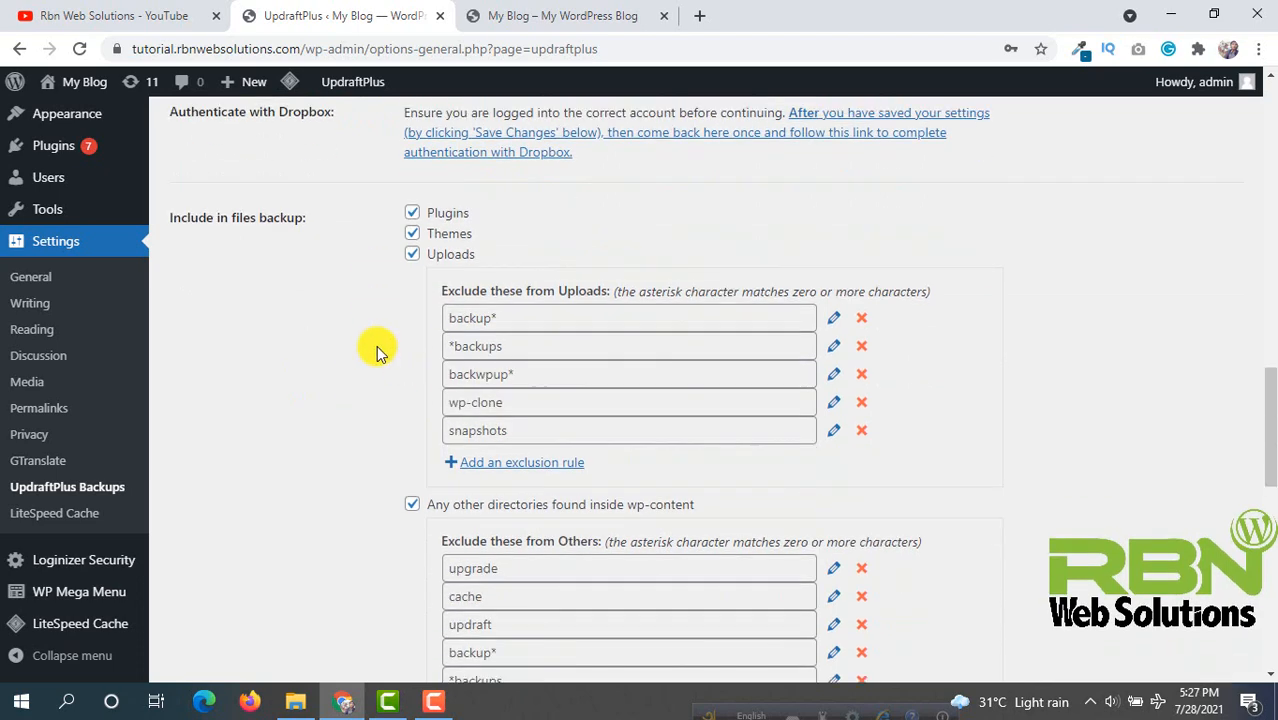
{"action": "scroll", "coordinate": [375, 360], "scroll_direction": "down", "scroll_amount": 3}
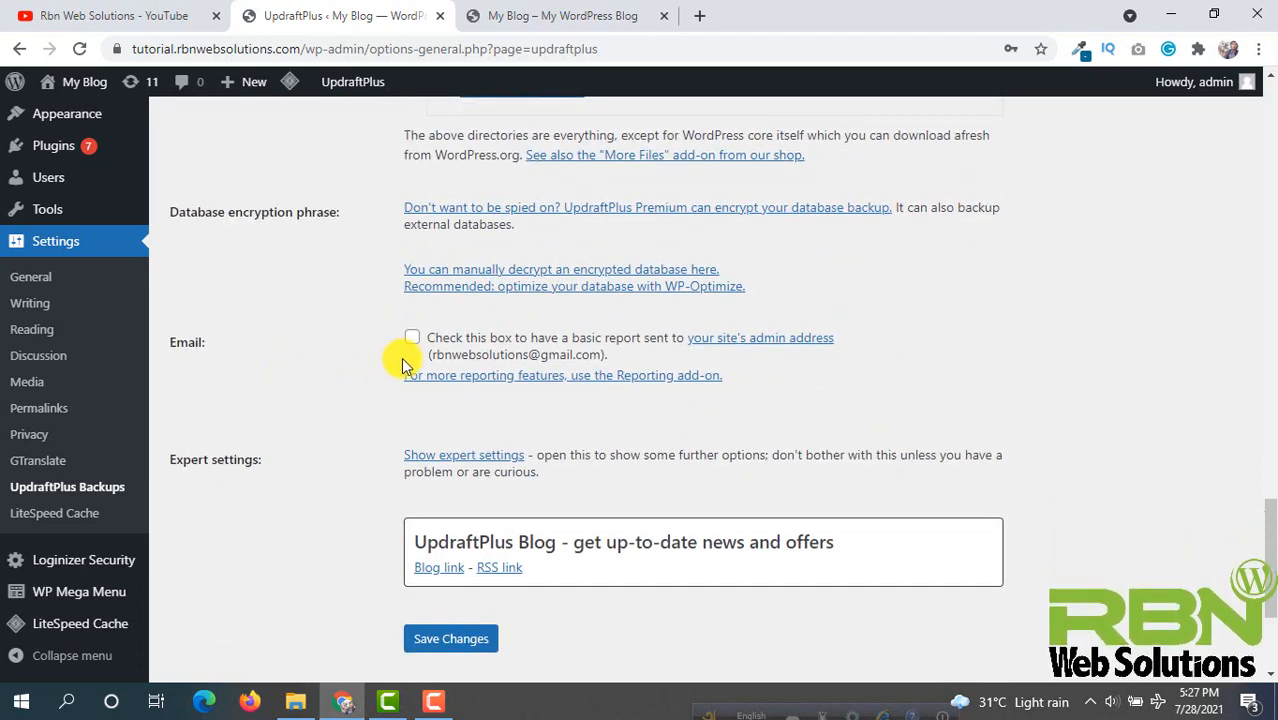
{"action": "left_click", "coordinate": [412, 338]}
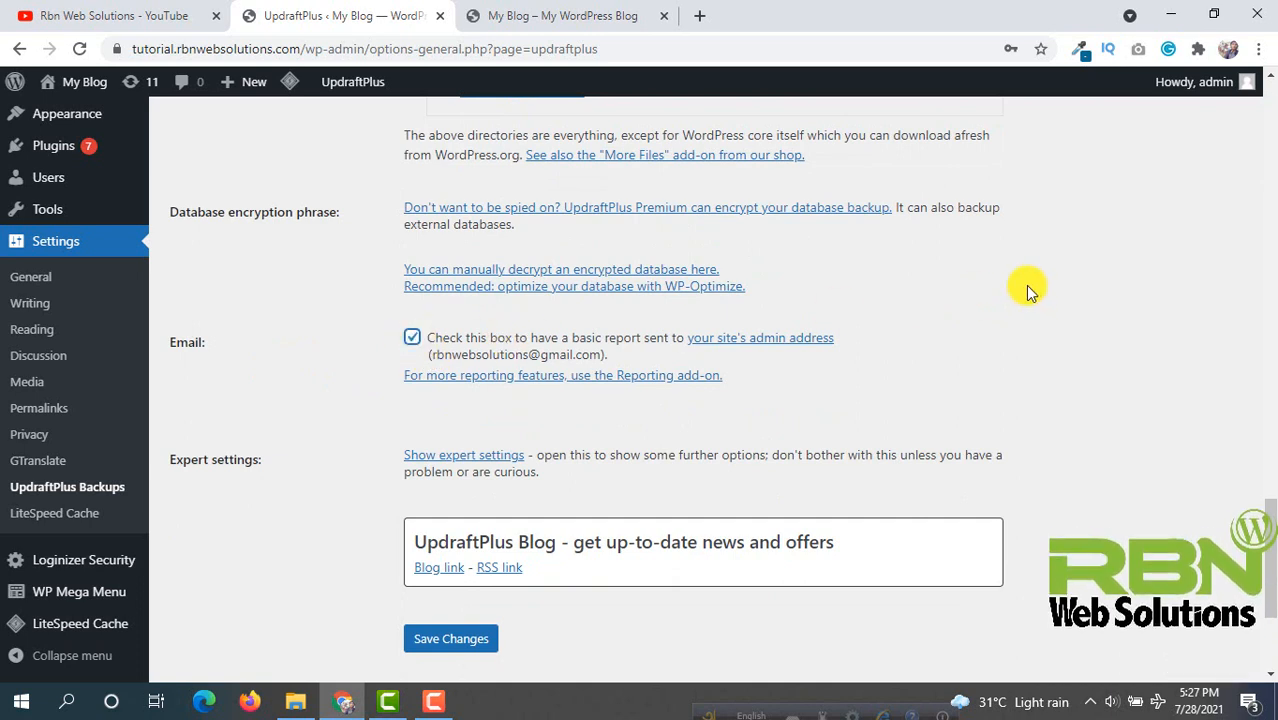
Save the backup settings and authorize UpdraftPlus to access the Dropbox account, completing the connection setup.
{"action": "scroll", "coordinate": [1030, 290], "scroll_direction": "down", "scroll_amount": 2}
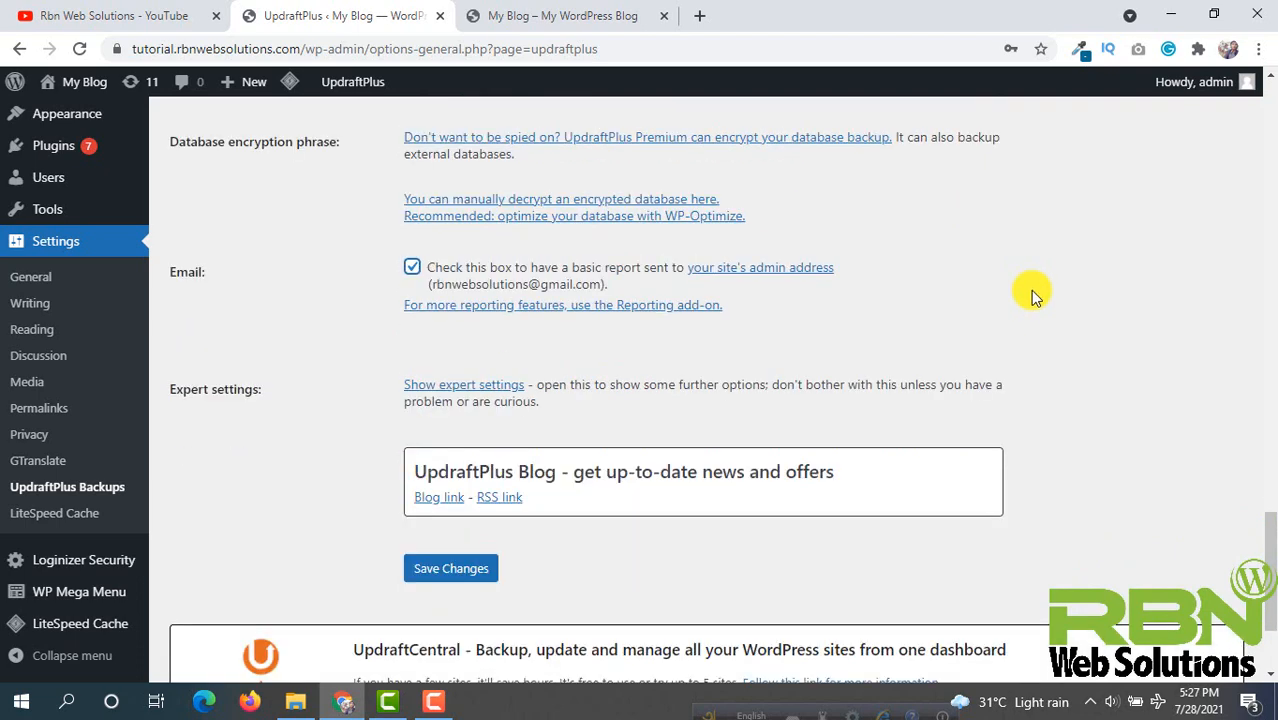
{"action": "left_click", "coordinate": [447, 455]}
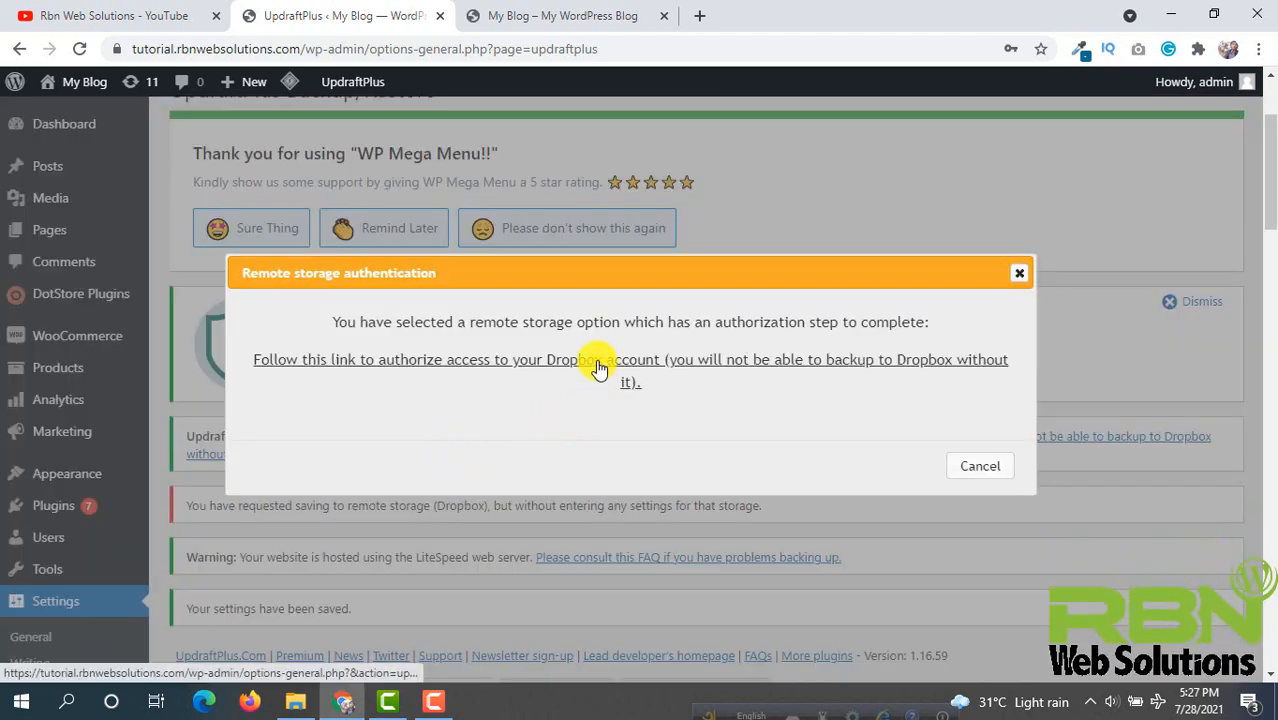
{"action": "left_click", "coordinate": [598, 368]}
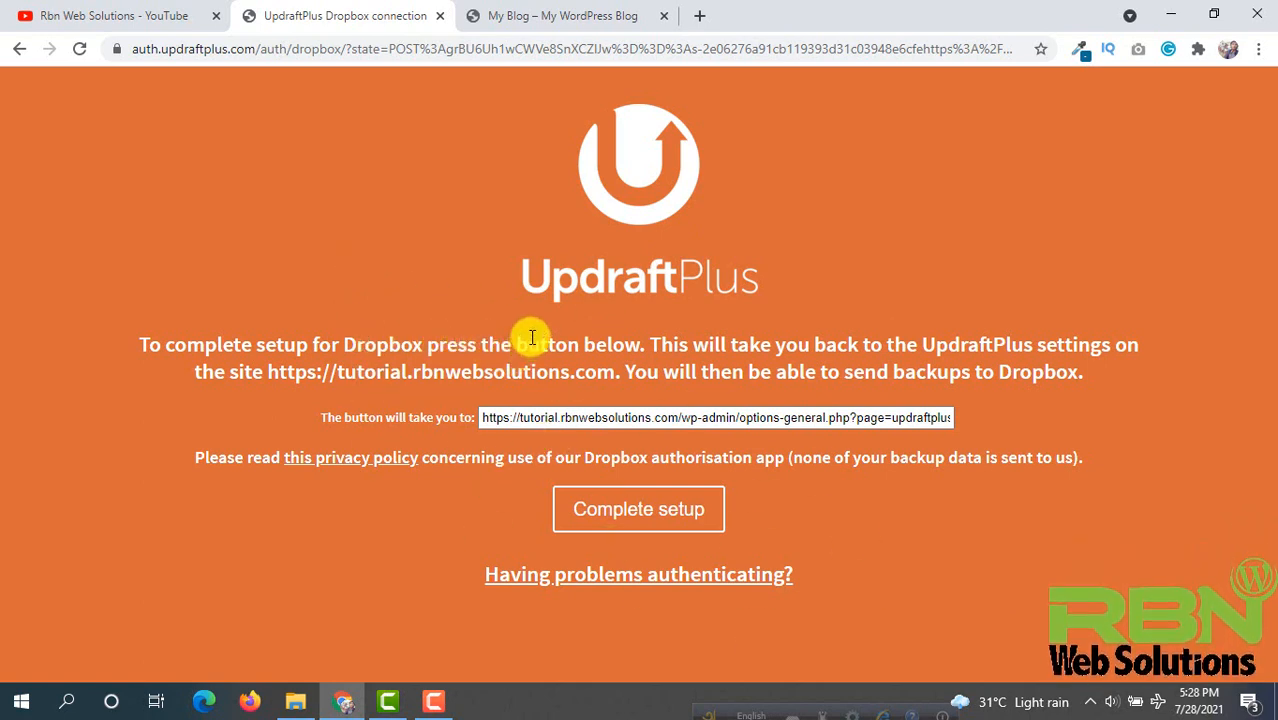
{"action": "left_click", "coordinate": [638, 510]}
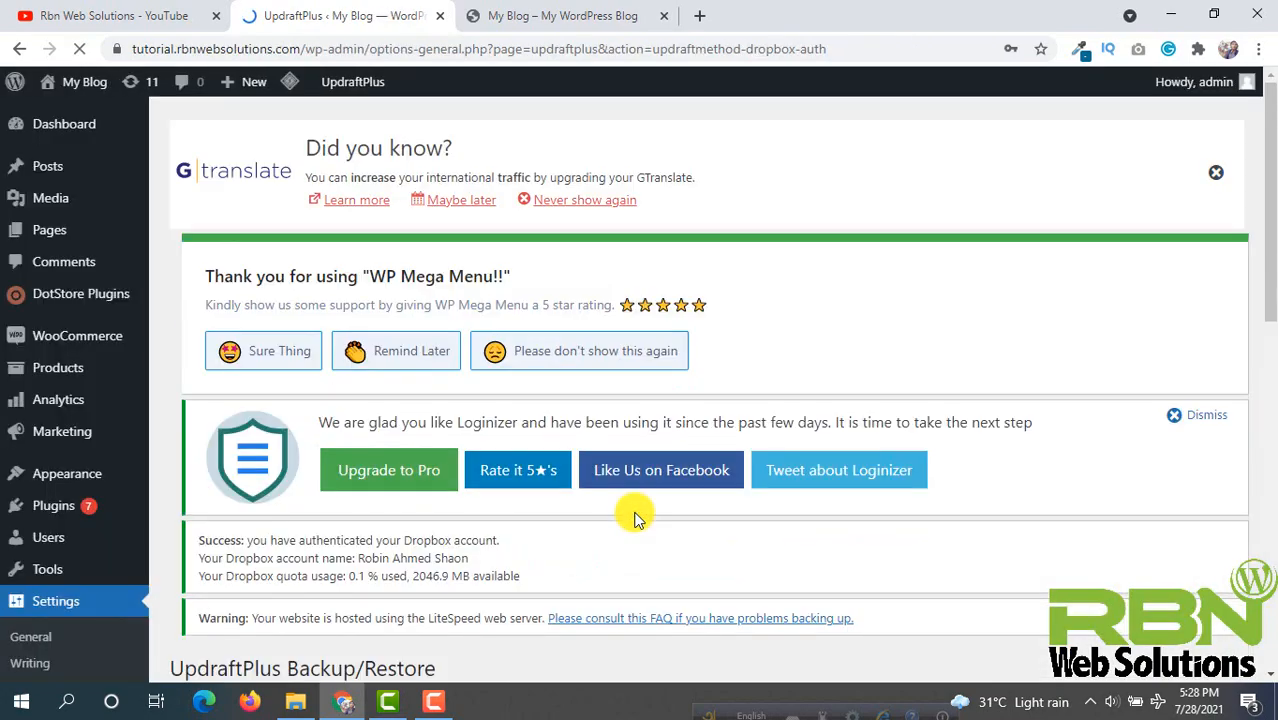
Run a new backup that includes the database and files and is sent to remote storage, and review the existing backups.
{"action": "scroll", "coordinate": [507, 313], "scroll_direction": "down", "scroll_amount": 4}
{"action": "scroll", "coordinate": [507, 312], "scroll_direction": "down", "scroll_amount": 5}
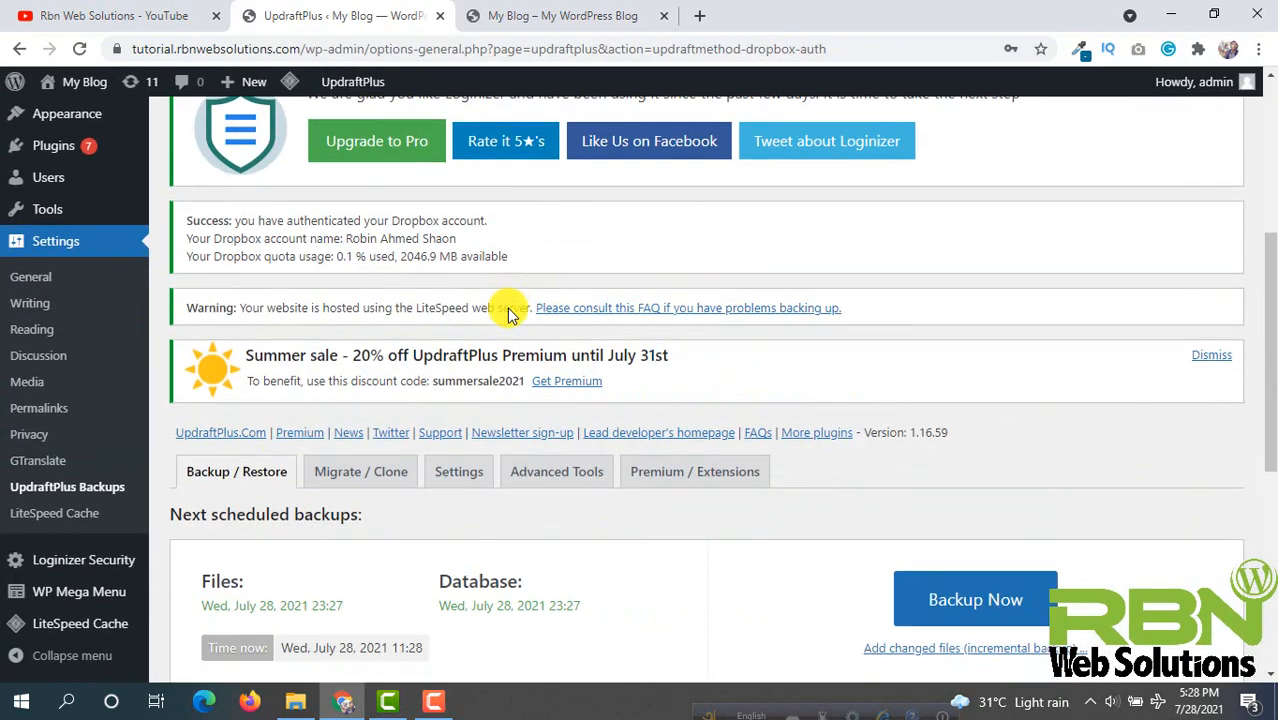
{"action": "scroll", "coordinate": [507, 313], "scroll_direction": "up", "scroll_amount": 3}
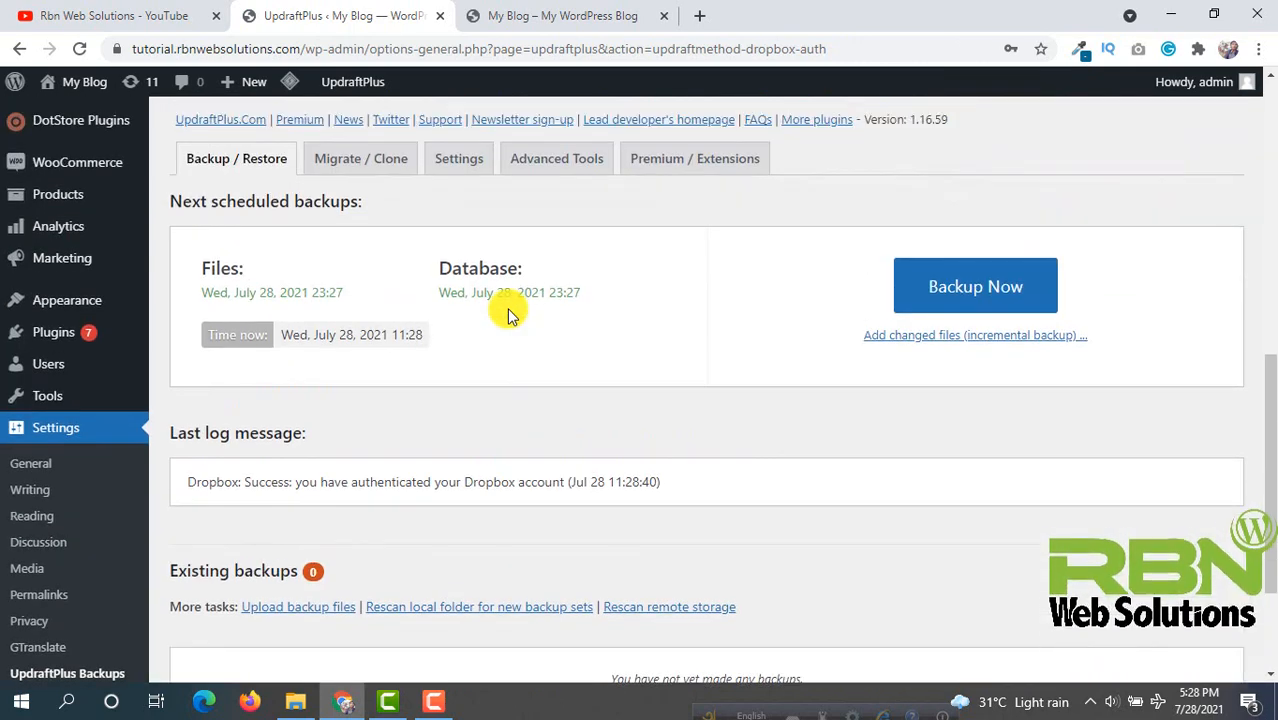
{"action": "left_click", "coordinate": [965, 296]}
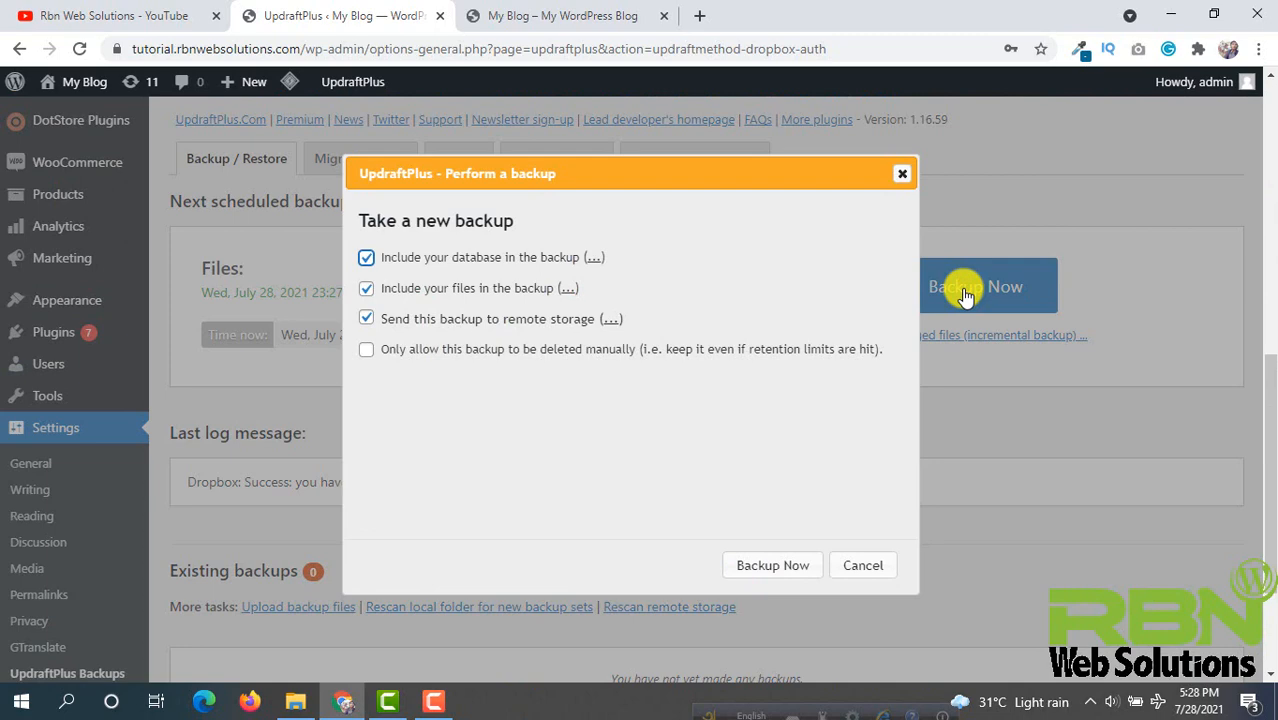
{"action": "left_click", "coordinate": [772, 567]}
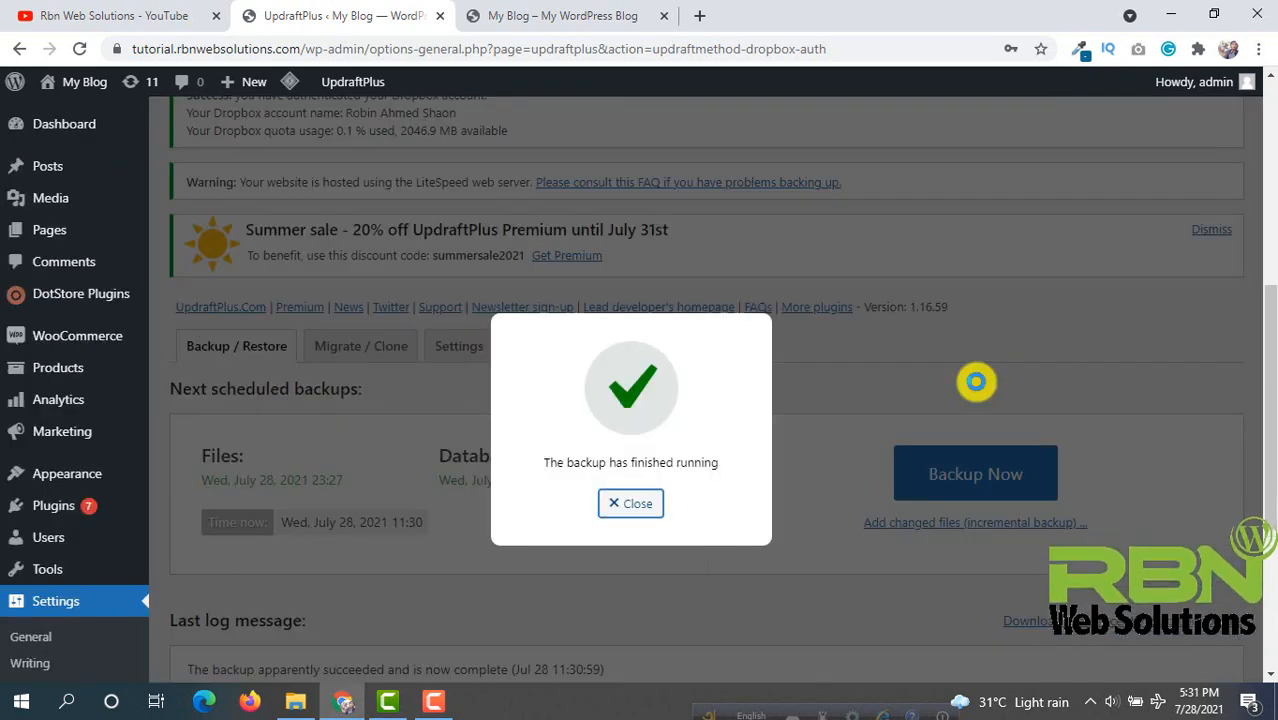
{"action": "key", "text": "Escape"}
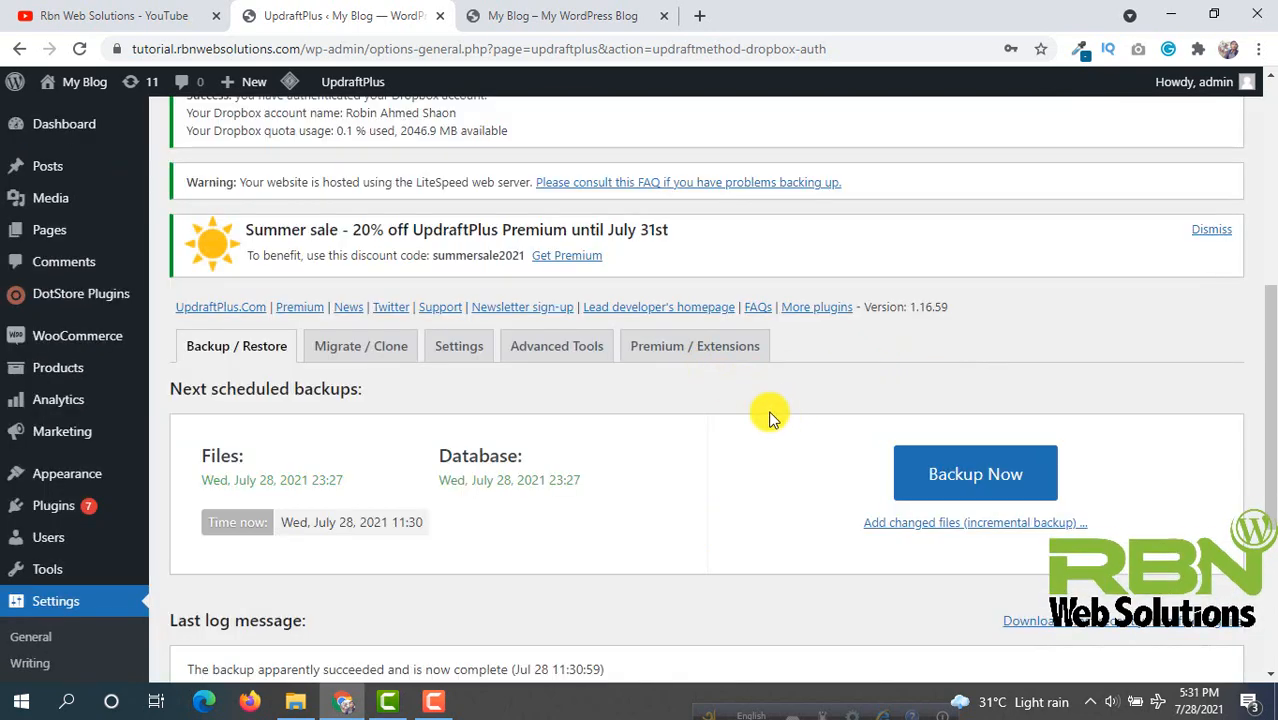
{"action": "scroll", "coordinate": [770, 415], "scroll_direction": "down", "scroll_amount": 3}
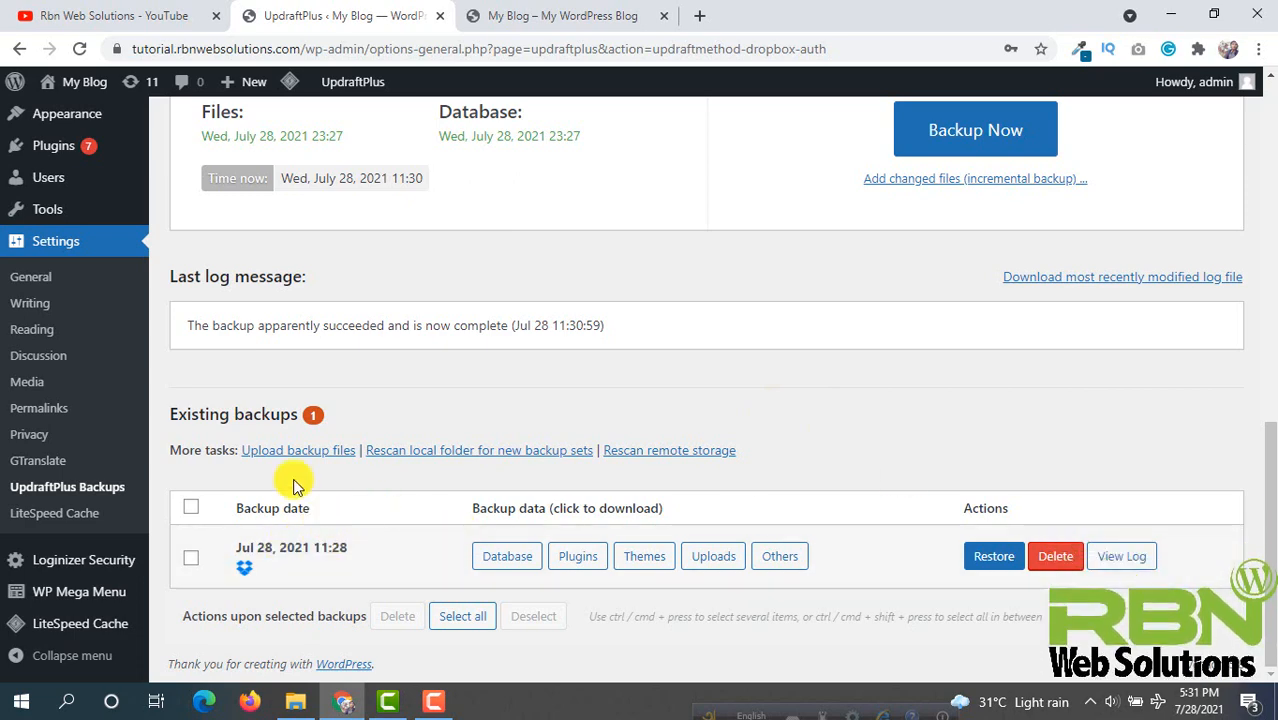
{"action": "scroll", "coordinate": [14, 300], "scroll_direction": "up", "scroll_amount": 3}
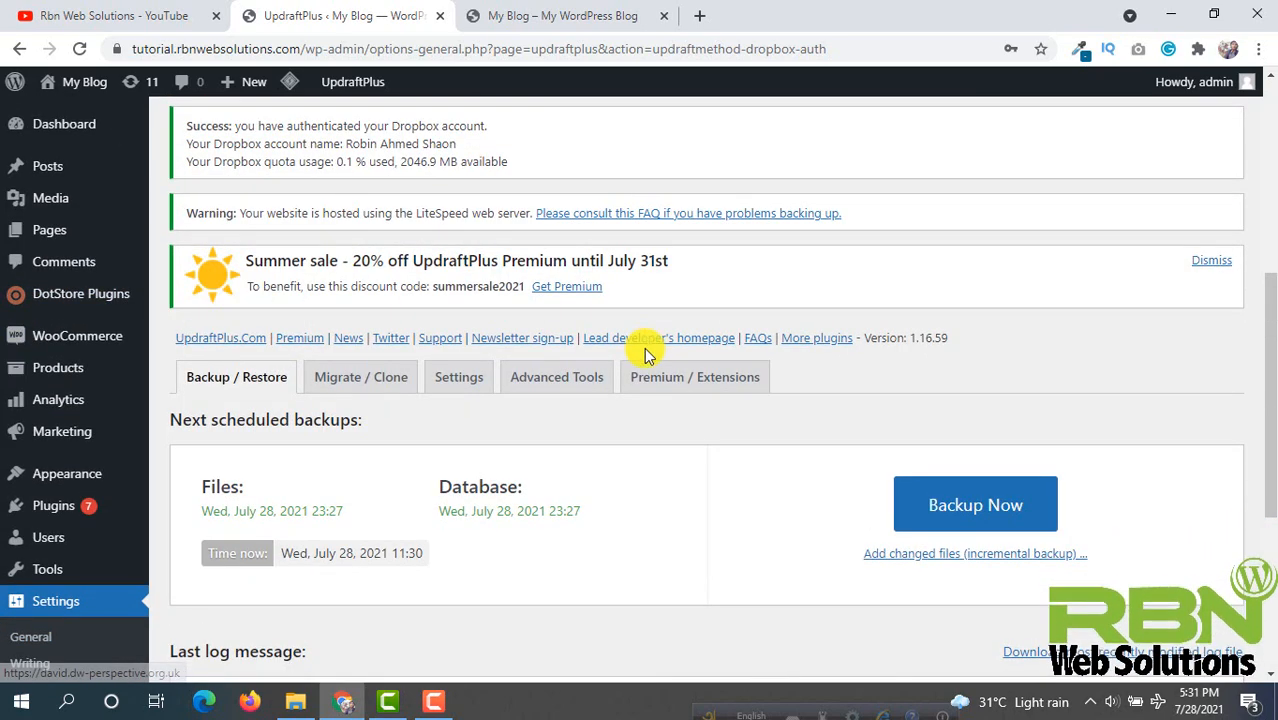
Open the posts list and move all the blog's posts to the trash with a bulk action.
{"action": "left_click", "coordinate": [55, 166]}
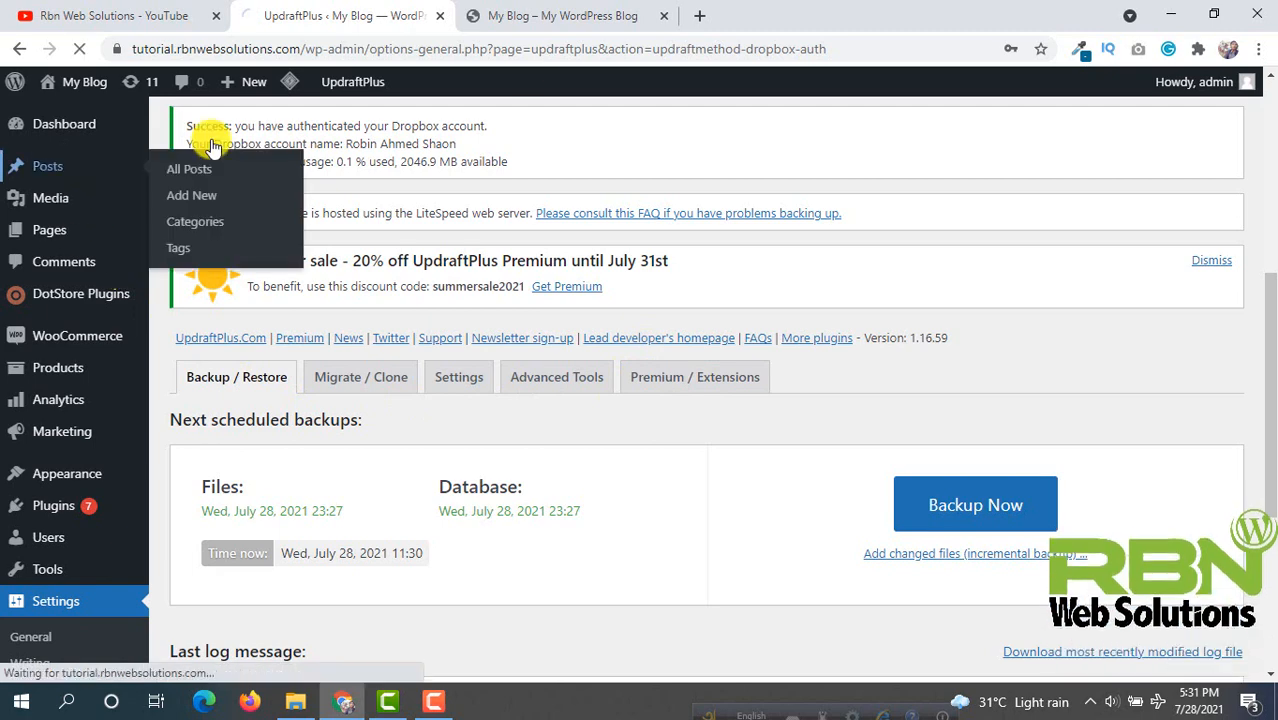
{"action": "left_click", "coordinate": [560, 15]}
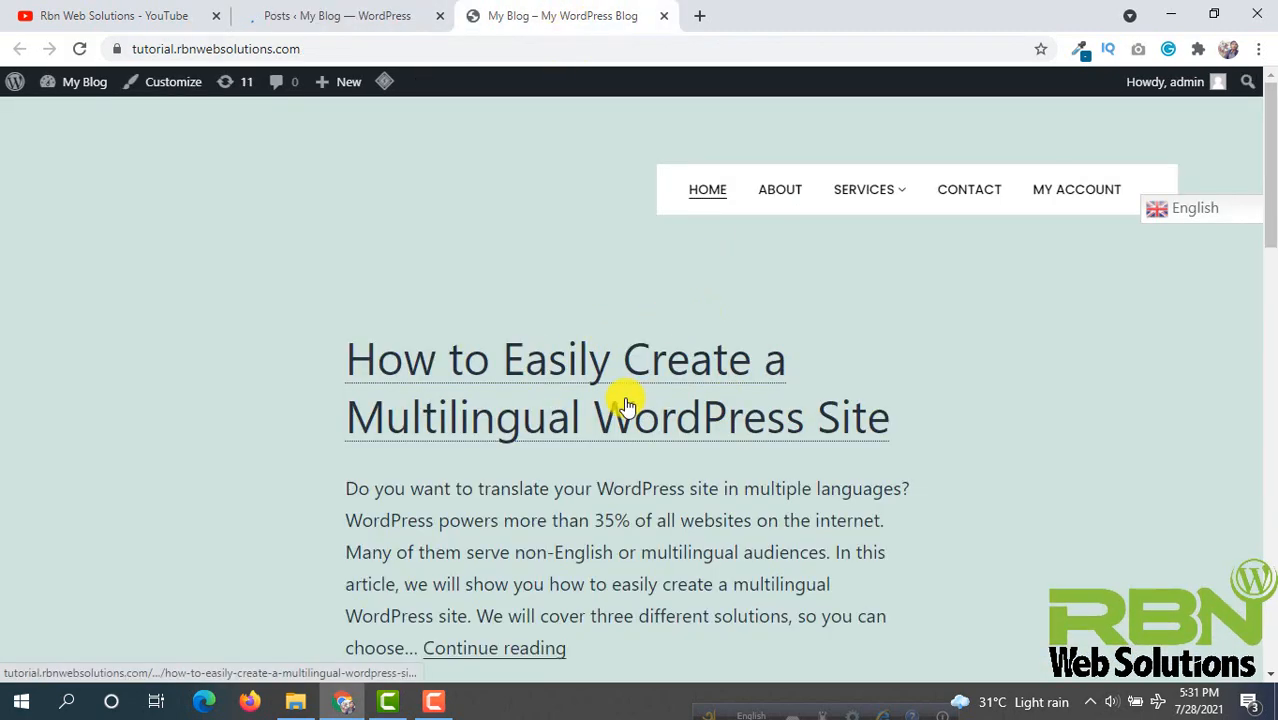
{"action": "left_click", "coordinate": [357, 12]}
{"action": "scroll", "coordinate": [425, 265], "scroll_direction": "down", "scroll_amount": 2}
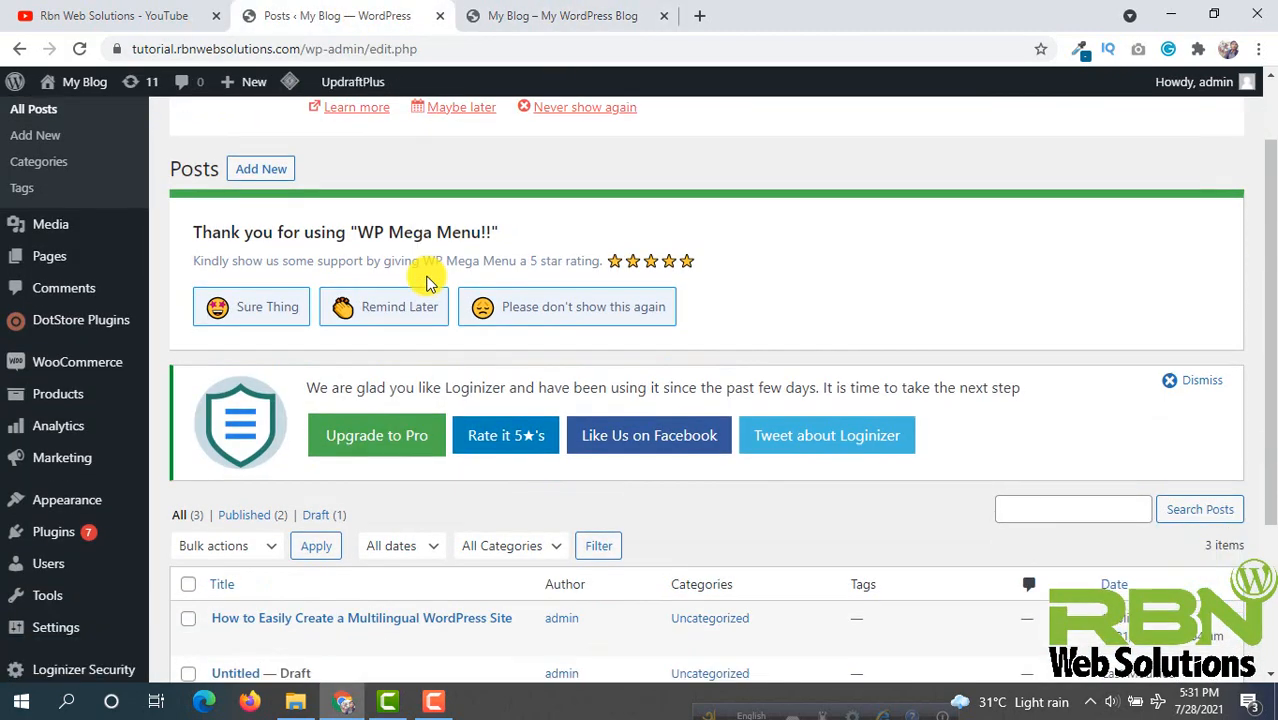
{"action": "left_click", "coordinate": [189, 491]}
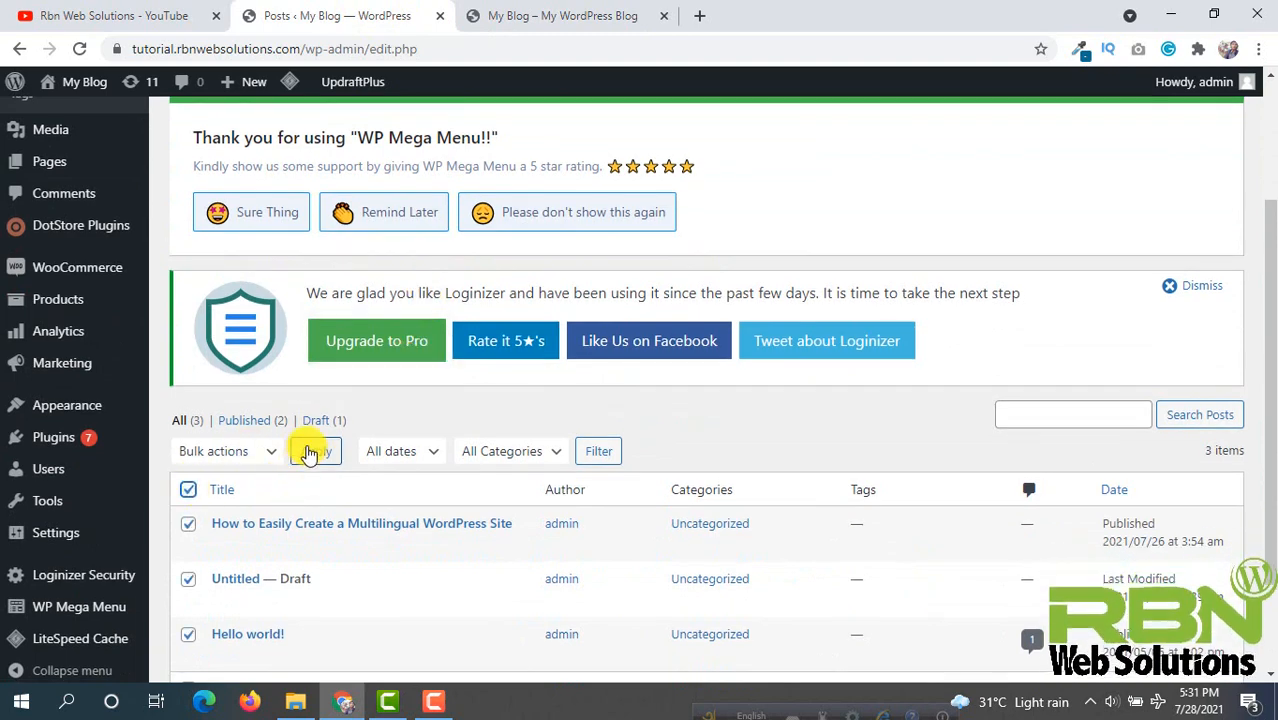
{"action": "left_click", "coordinate": [265, 450]}
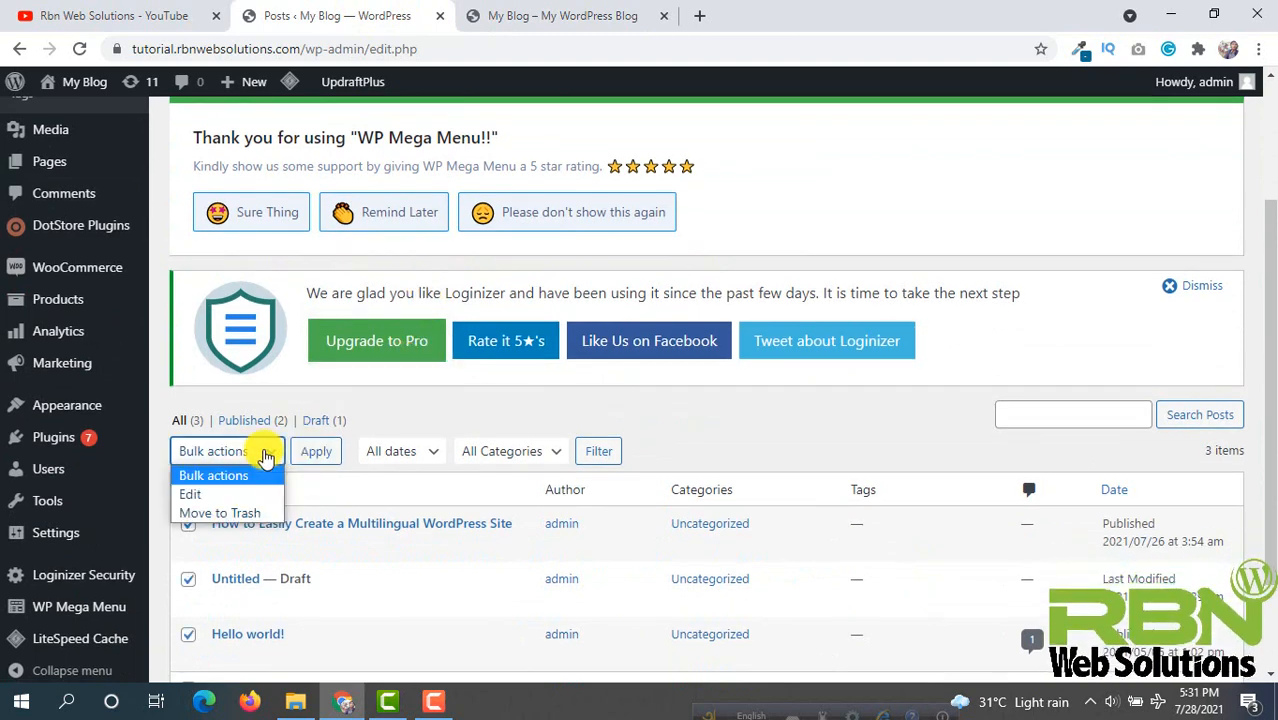
{"action": "left_click", "coordinate": [240, 511]}
{"action": "left_click", "coordinate": [306, 456]}
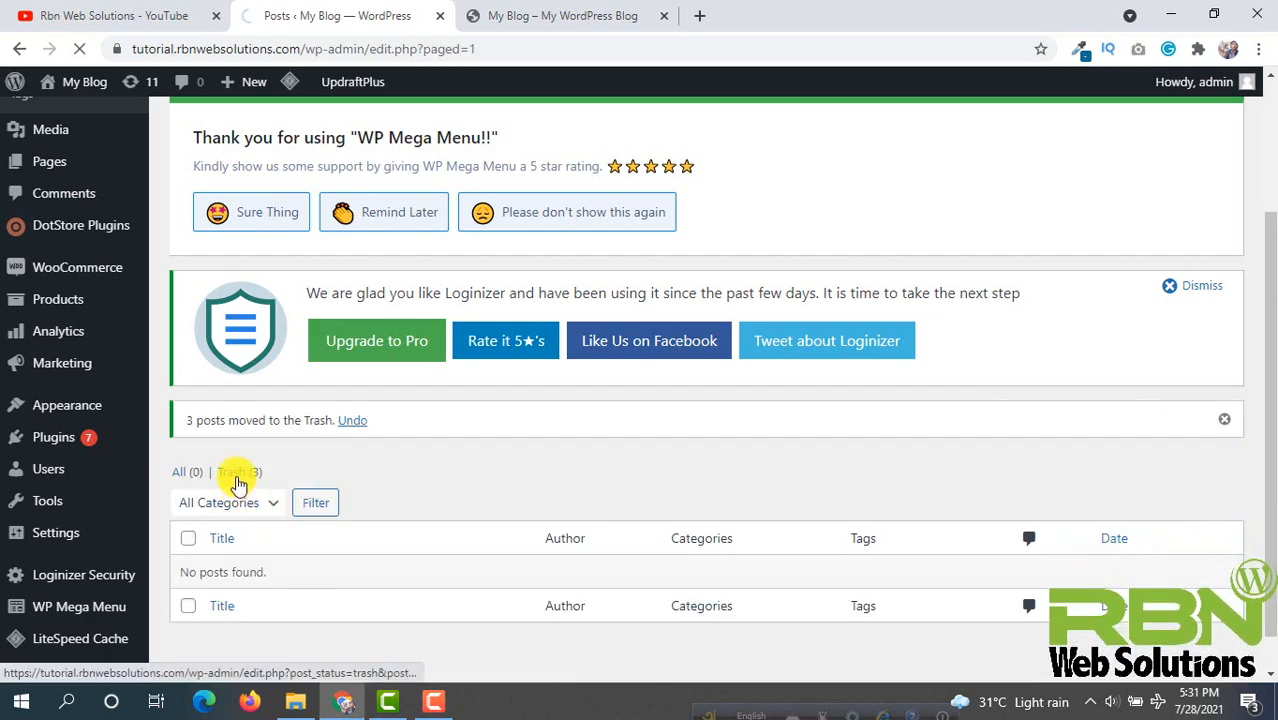
Permanently delete all the trashed posts with a bulk action.
{"action": "scroll", "coordinate": [360, 475], "scroll_direction": "down", "scroll_amount": 3}
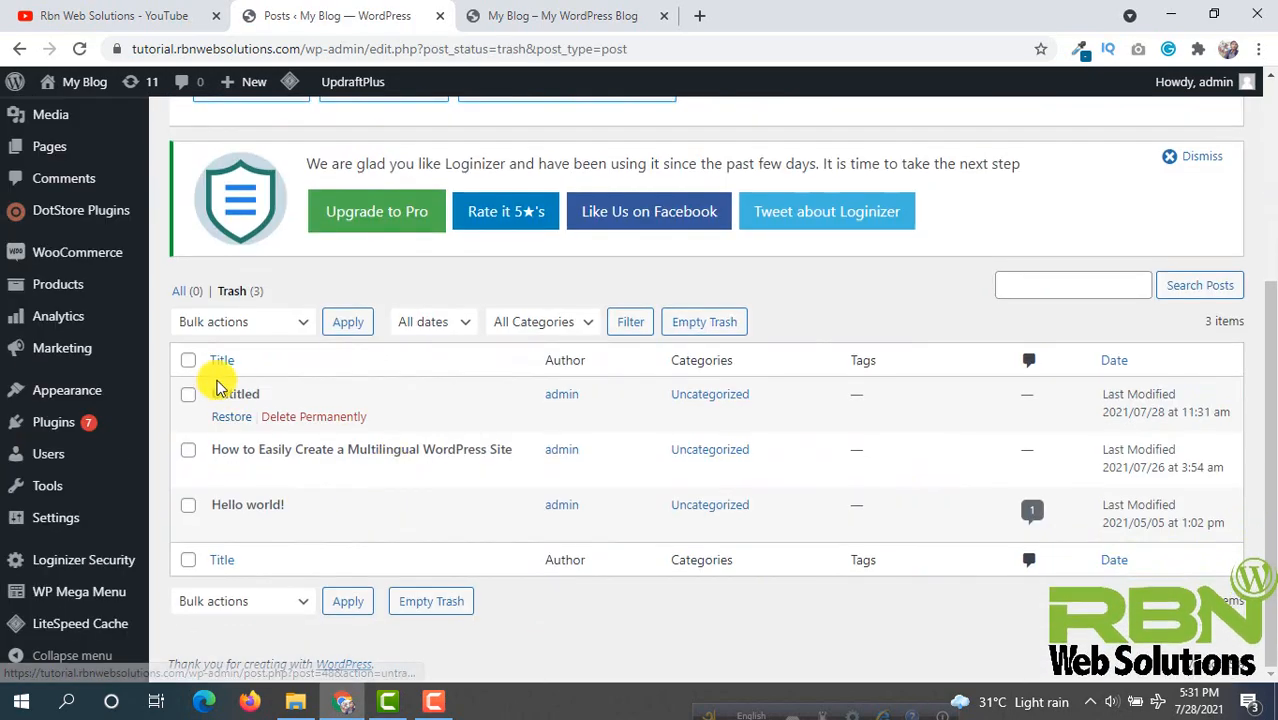
{"action": "left_click", "coordinate": [228, 336]}
{"action": "left_click", "coordinate": [228, 379]}
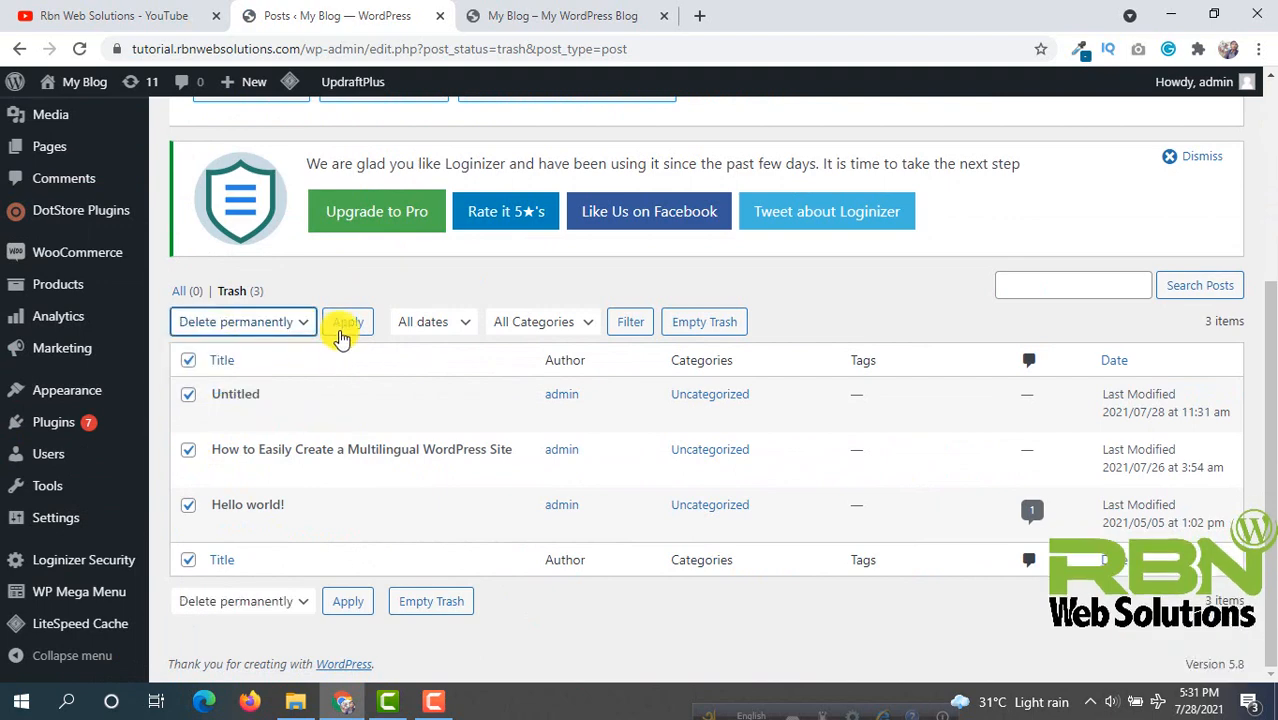
{"action": "left_click", "coordinate": [342, 325]}
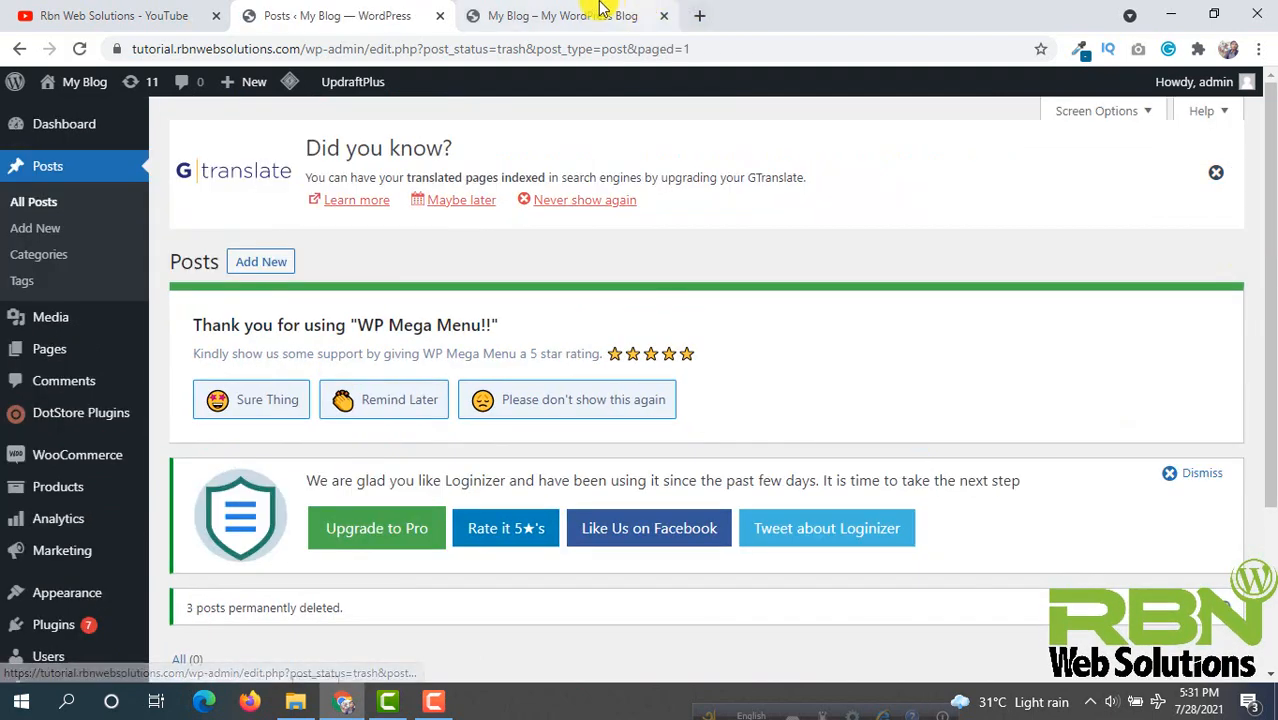
Reload the blog's front page and check how it looks without the deleted posts.
{"action": "left_click", "coordinate": [605, 15]}
{"action": "left_click", "coordinate": [81, 49]}
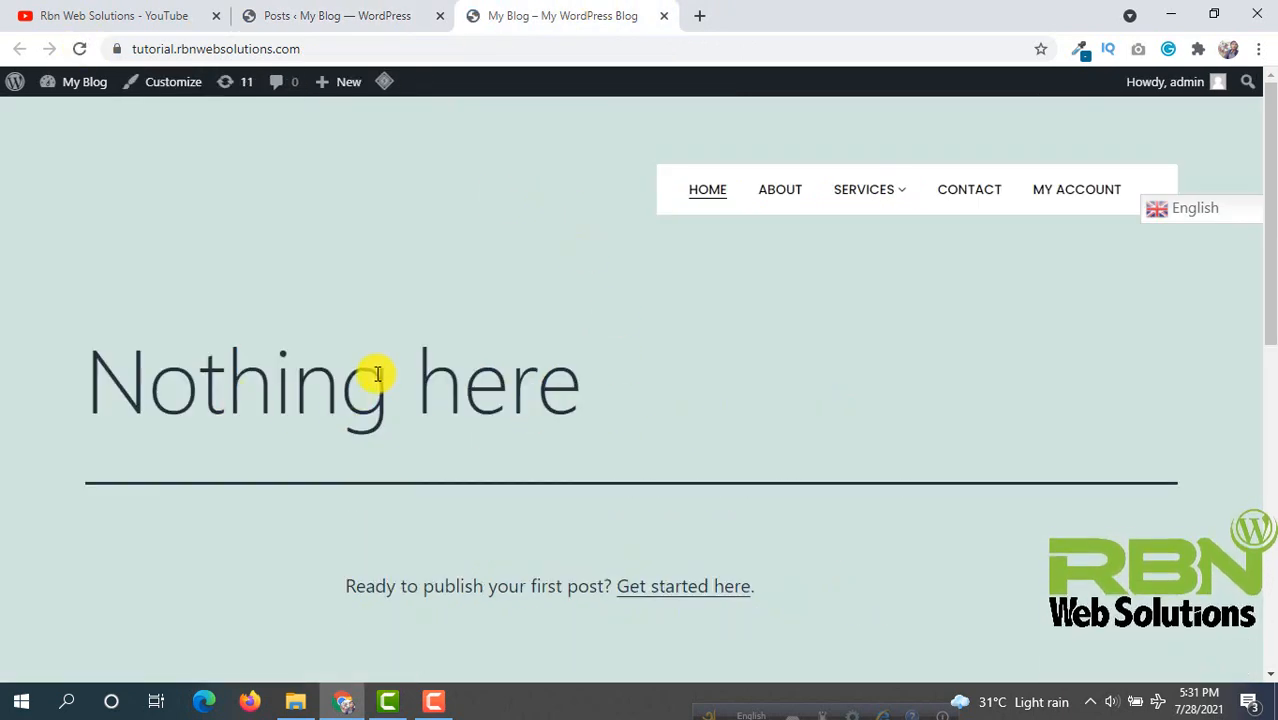
{"action": "key", "text": "ctrl+shift+Tab"}
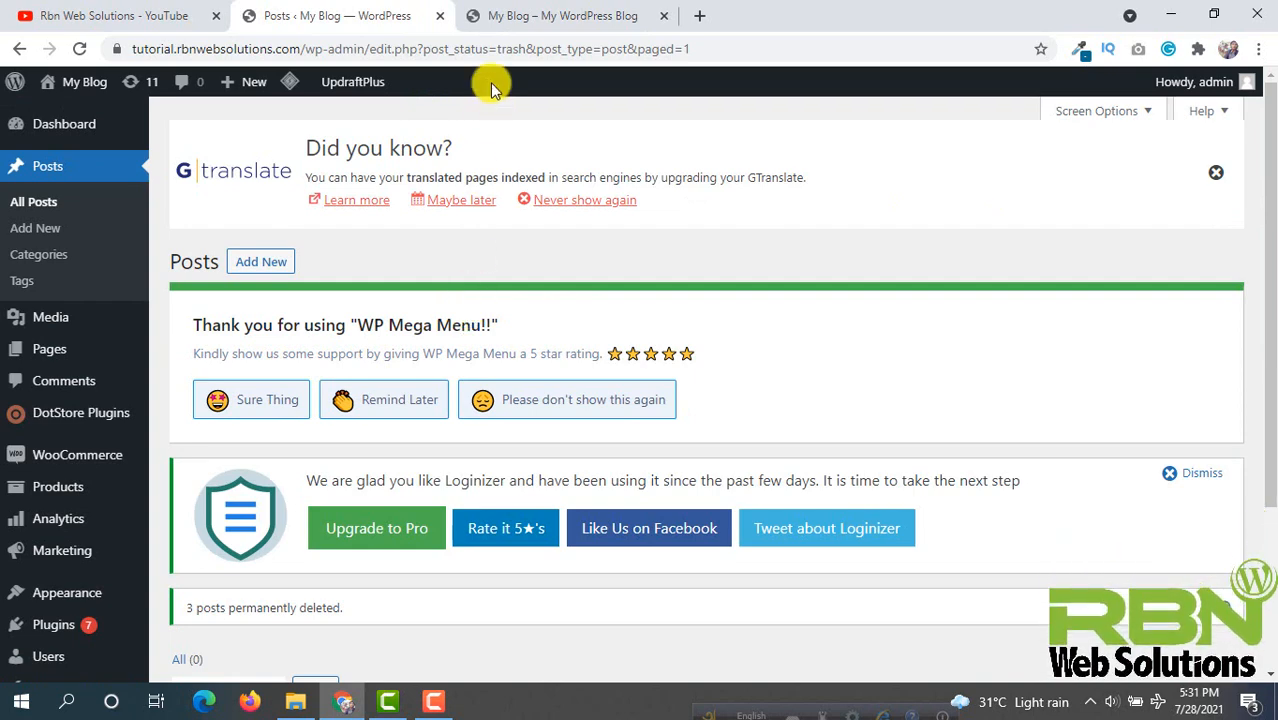
{"action": "left_click", "coordinate": [497, 18]}
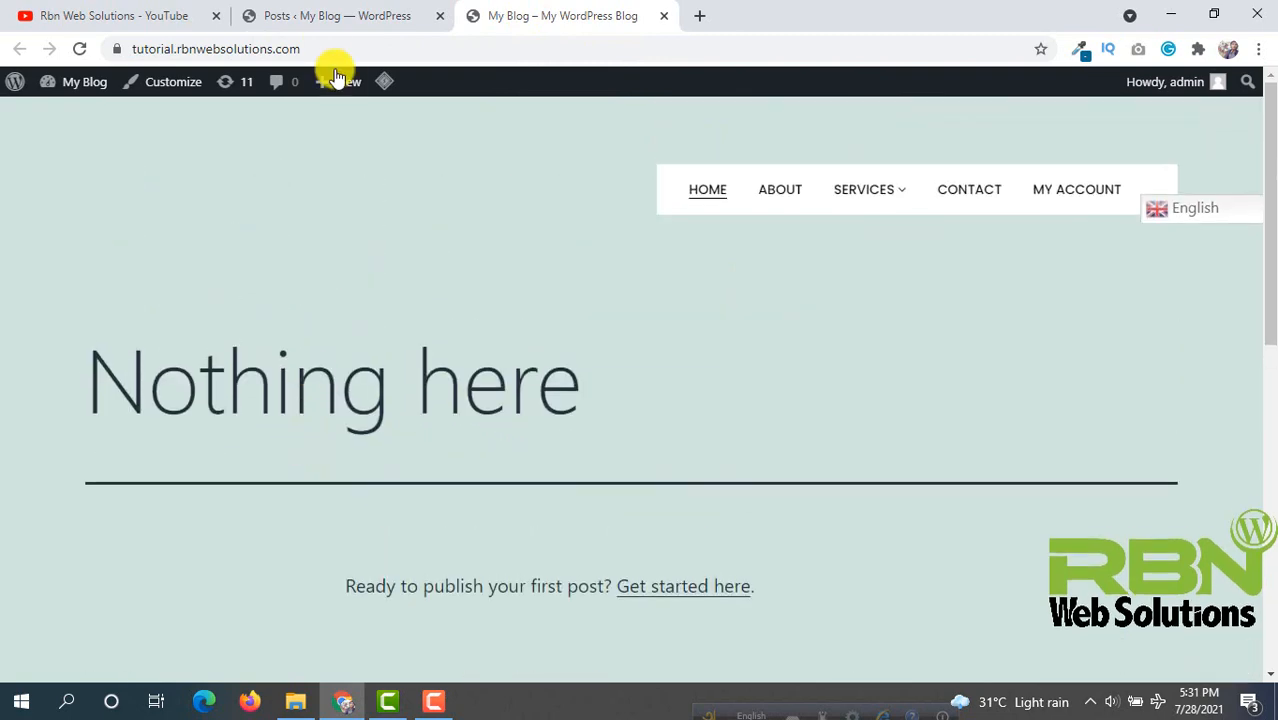
Open the UpdraftPlus backups page and start restoring the existing backup dated Jul 28, 2021 11:28.
{"action": "left_click", "coordinate": [314, 12]}
{"action": "scroll", "coordinate": [72, 362], "scroll_direction": "down", "scroll_amount": 3}
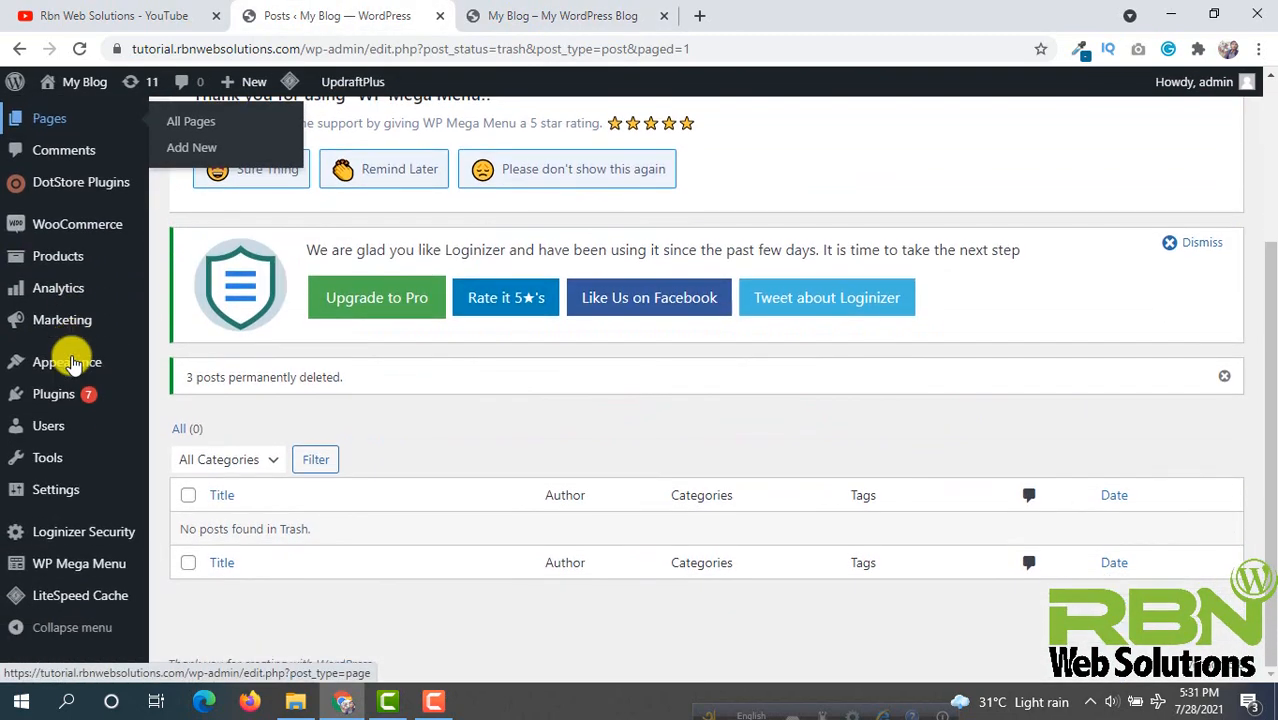
{"action": "mouse_move", "coordinate": [60, 489]}
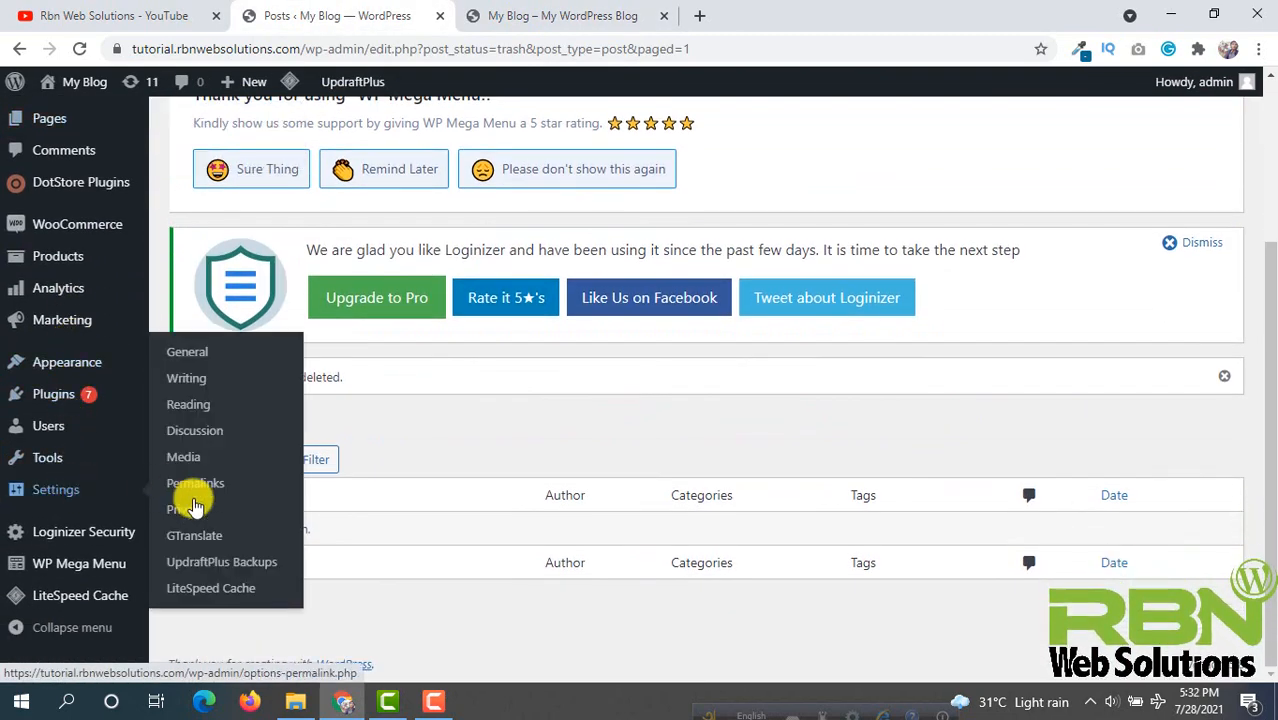
{"action": "left_click", "coordinate": [245, 566]}
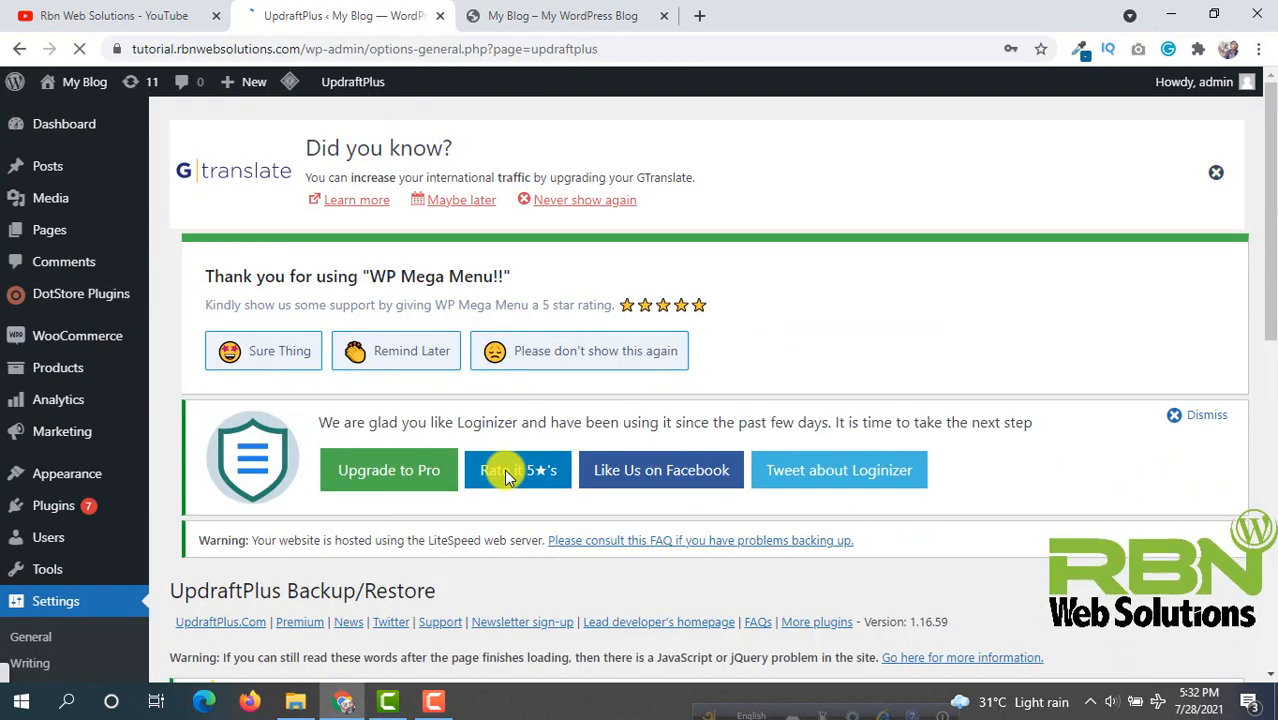
{"action": "scroll", "coordinate": [508, 475], "scroll_direction": "down", "scroll_amount": 10}
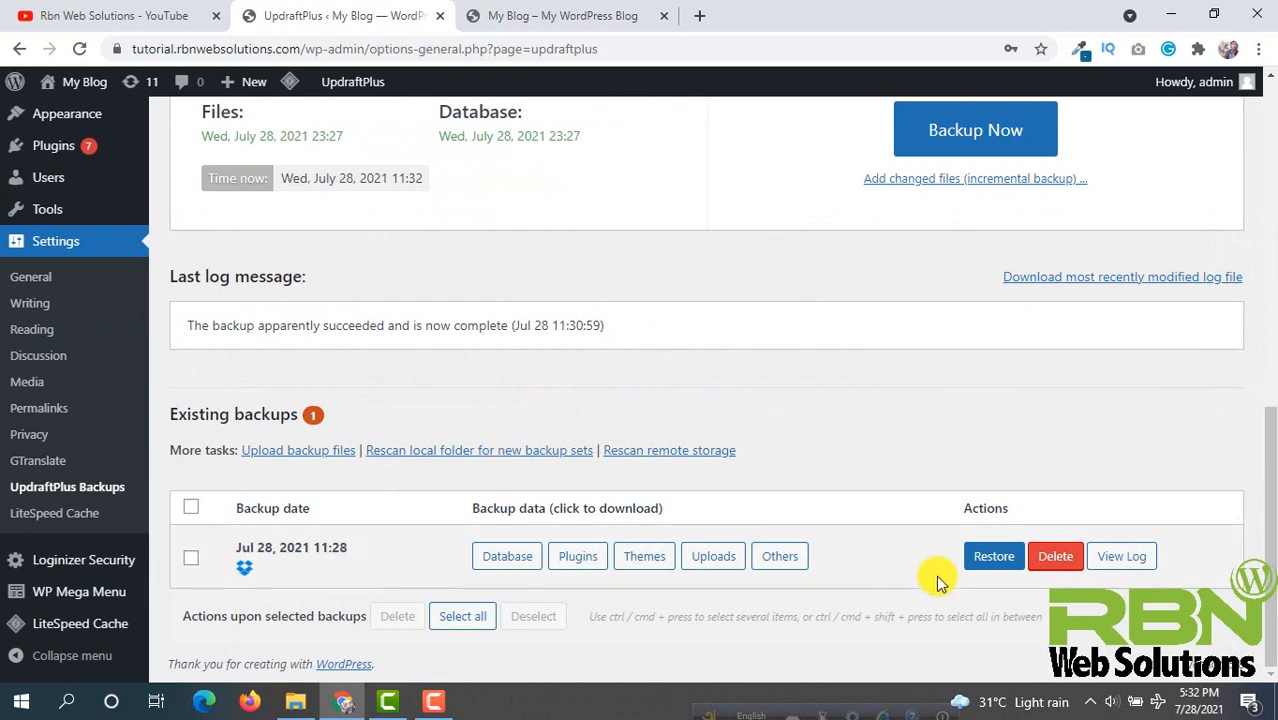
{"action": "left_click", "coordinate": [988, 560]}
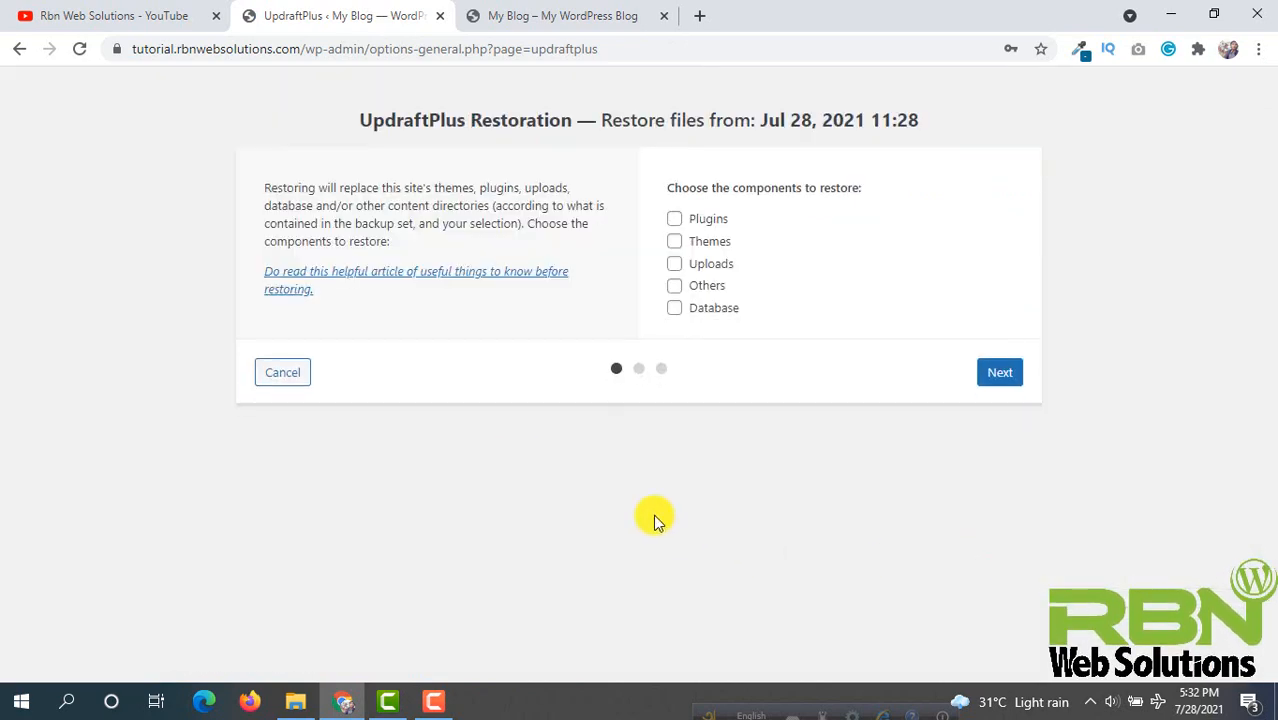
Restore the Plugins, Themes, Uploads, Others and Database components from the backup, and return to the UpdraftPlus configuration.
{"action": "left_click", "coordinate": [676, 218]}
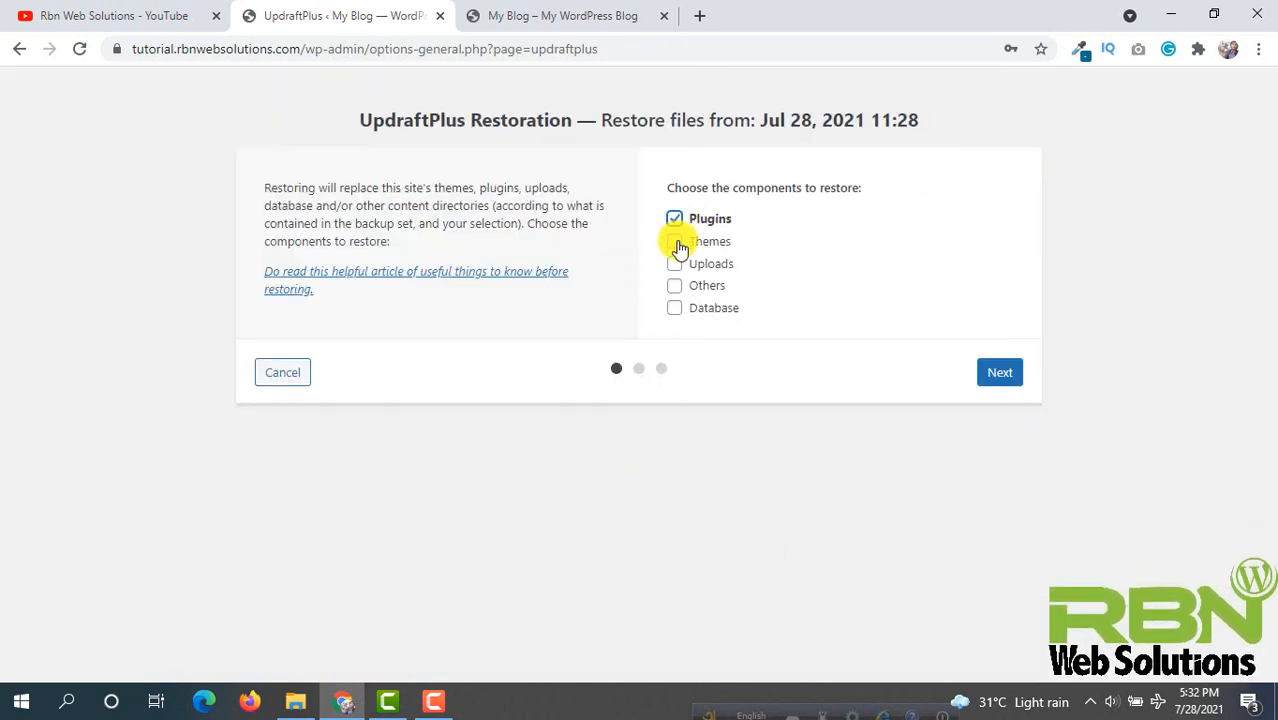
{"action": "left_click", "coordinate": [678, 241]}
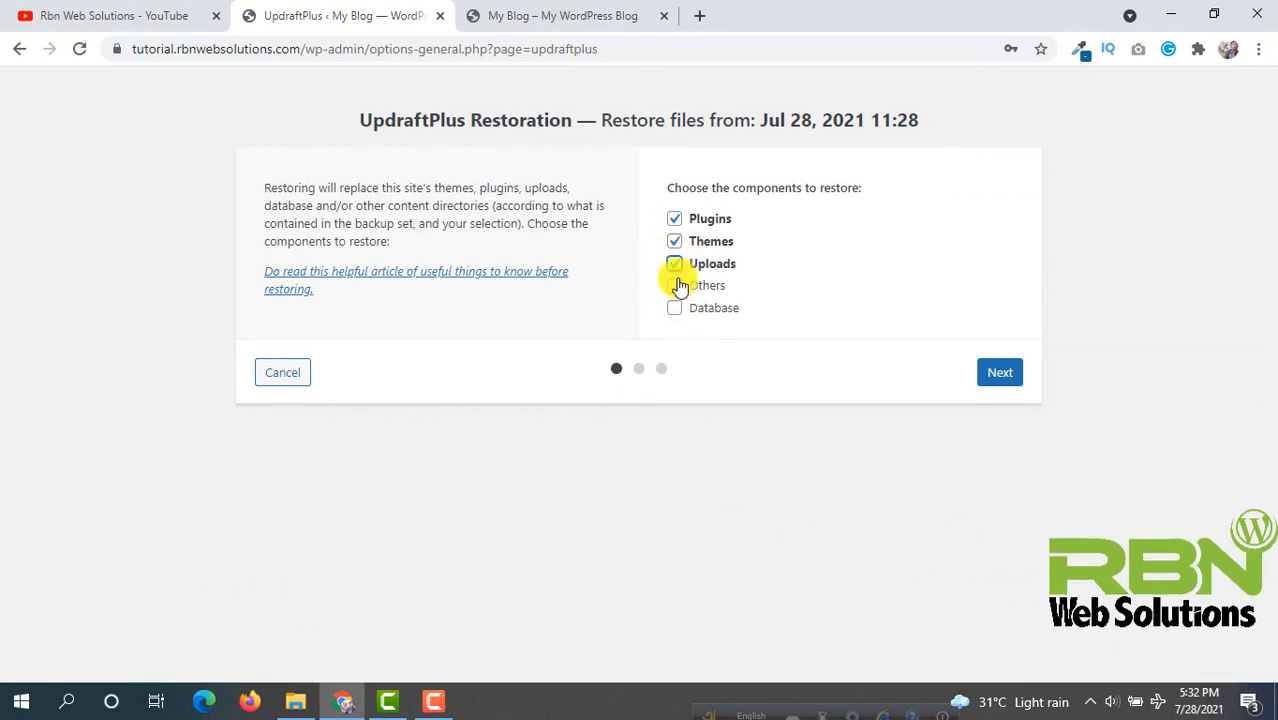
{"action": "left_click", "coordinate": [675, 286]}
{"action": "left_click", "coordinate": [676, 308]}
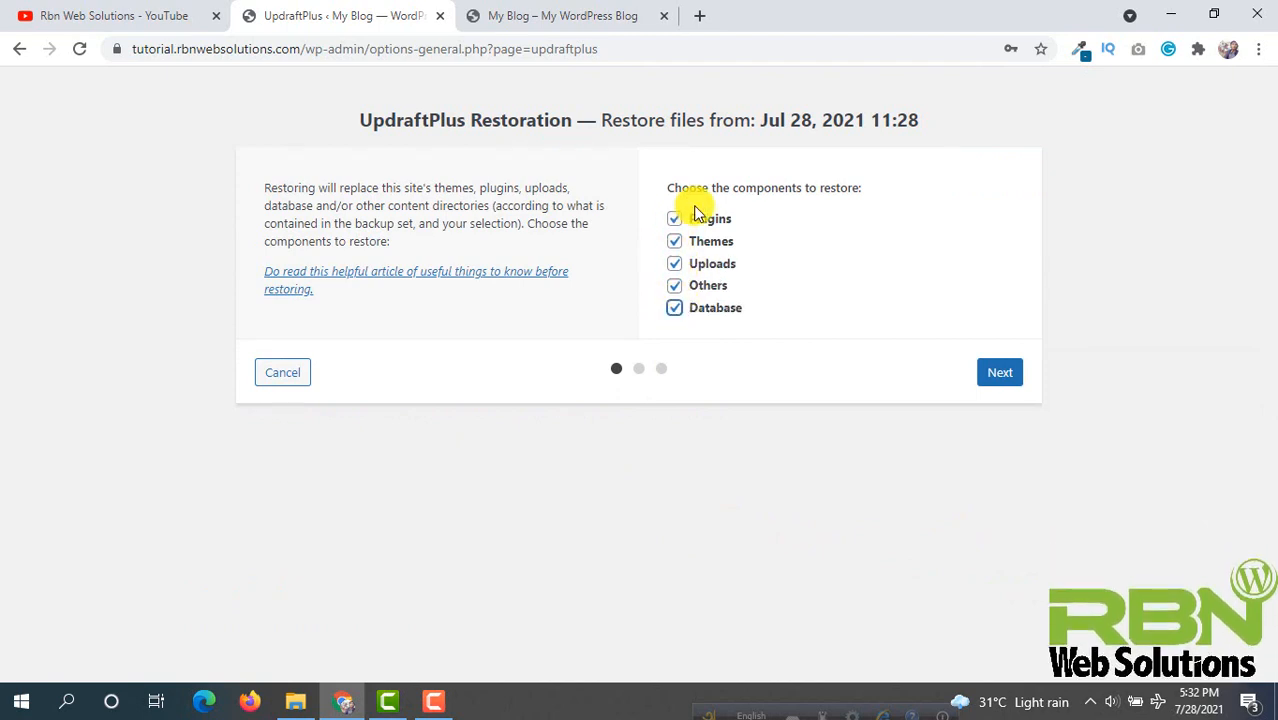
{"action": "left_click", "coordinate": [1002, 376]}
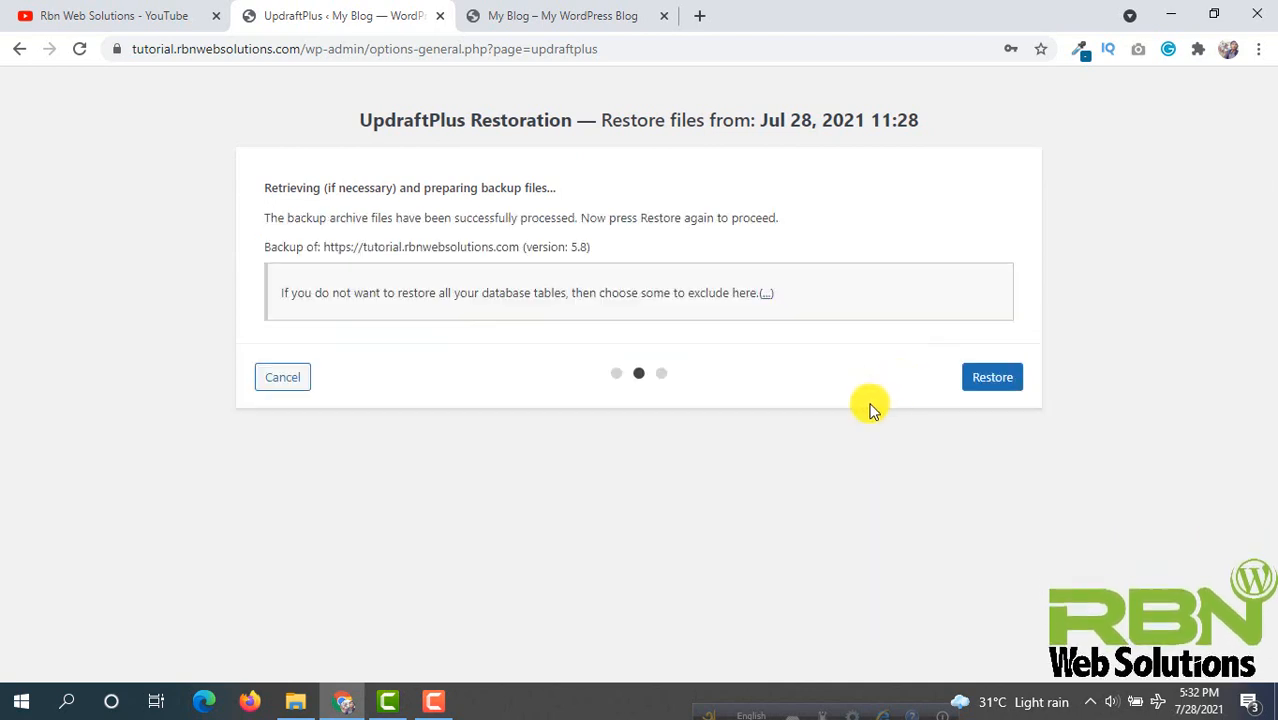
{"action": "left_click", "coordinate": [993, 384]}
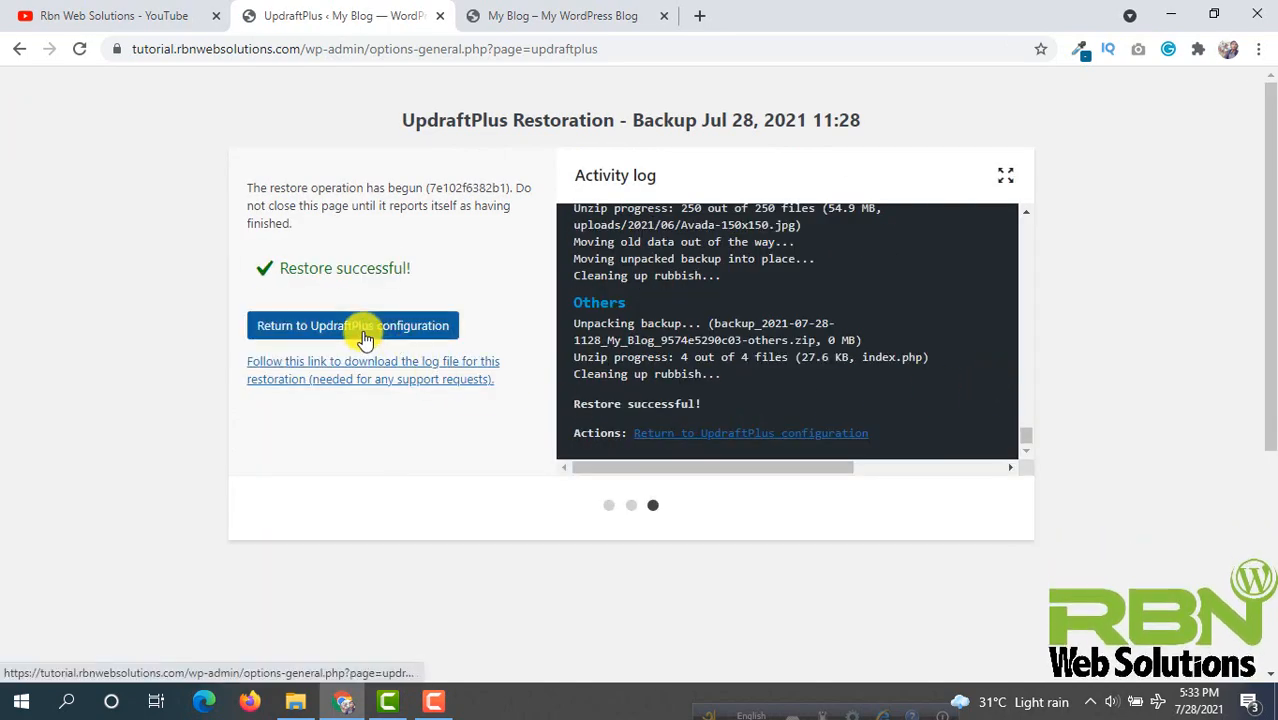
{"action": "left_click", "coordinate": [415, 336]}
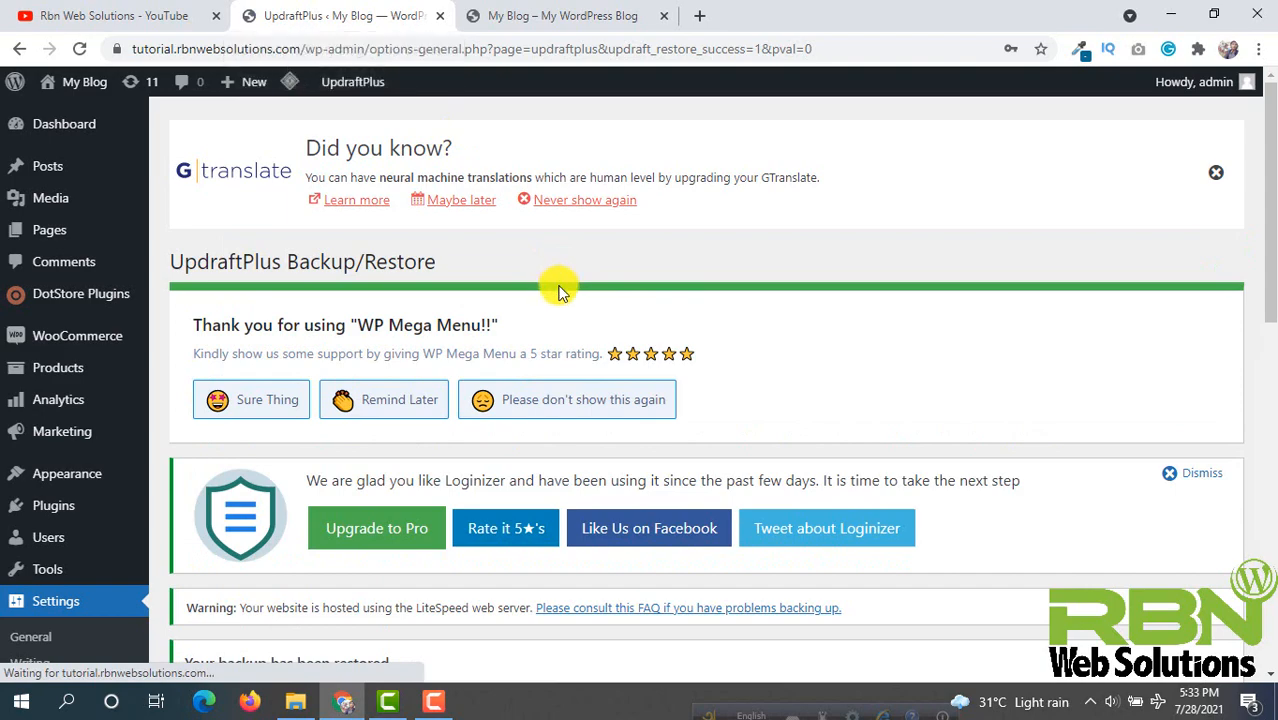
Check the blog's front page after the restore, and open the posts list in the WordPress dashboard.
{"action": "scroll", "coordinate": [558, 287], "scroll_direction": "down", "scroll_amount": 5}
{"action": "scroll", "coordinate": [558, 287], "scroll_direction": "up", "scroll_amount": 10}
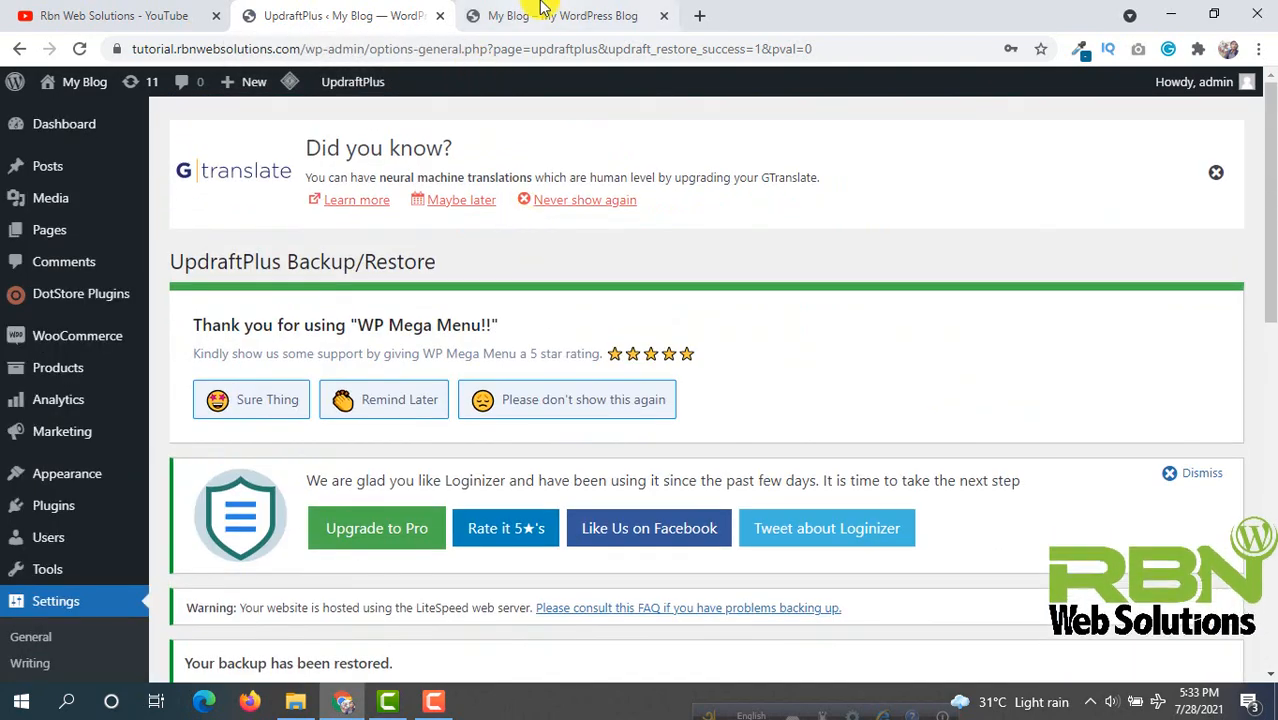
{"action": "left_click", "coordinate": [540, 12]}
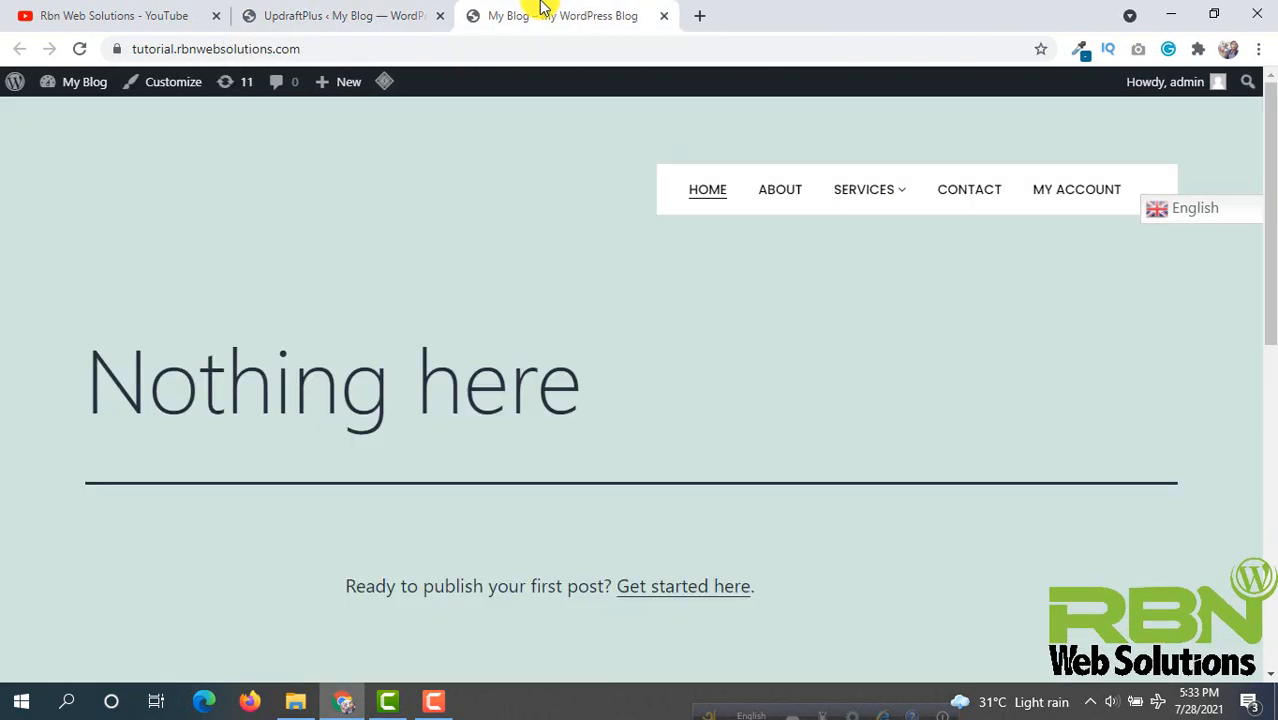
{"action": "left_click", "coordinate": [371, 49]}
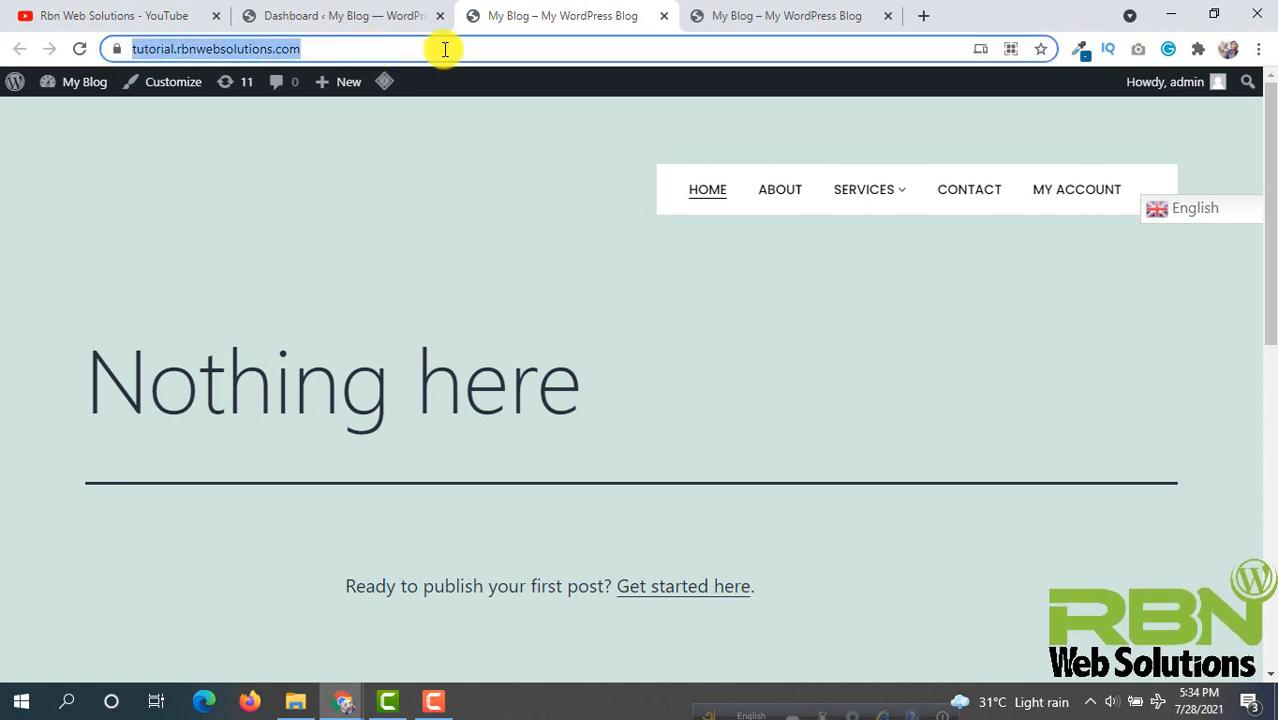
{"action": "left_click", "coordinate": [376, 27]}
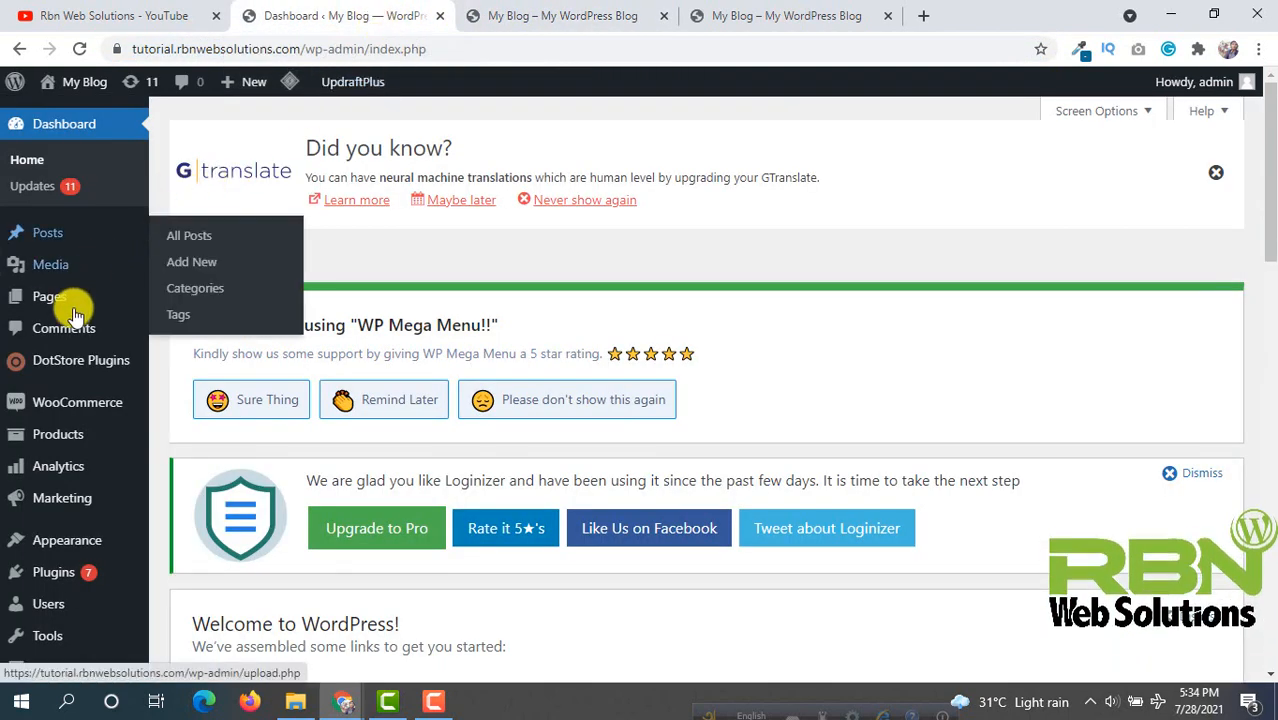
{"action": "left_click", "coordinate": [60, 236]}
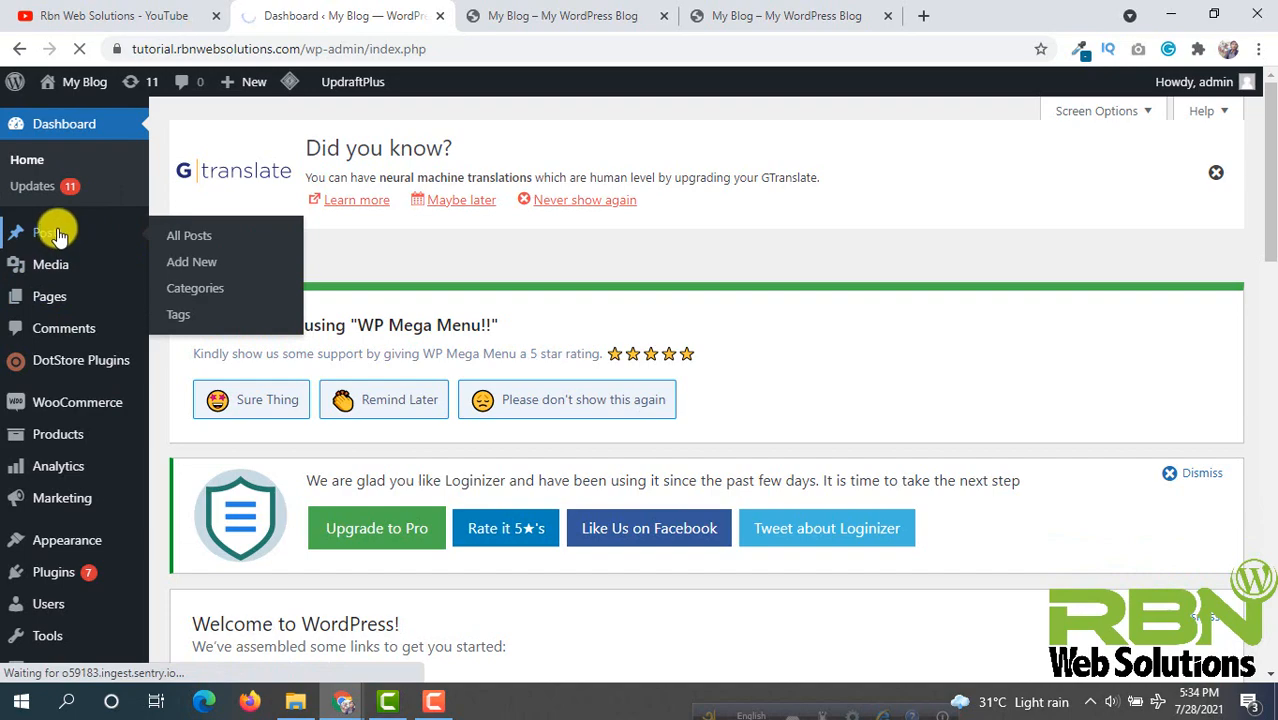
Look through the posts list for the restored posts, and reload the blog's already open front page.
{"action": "scroll", "coordinate": [399, 220], "scroll_direction": "down", "scroll_amount": 3}
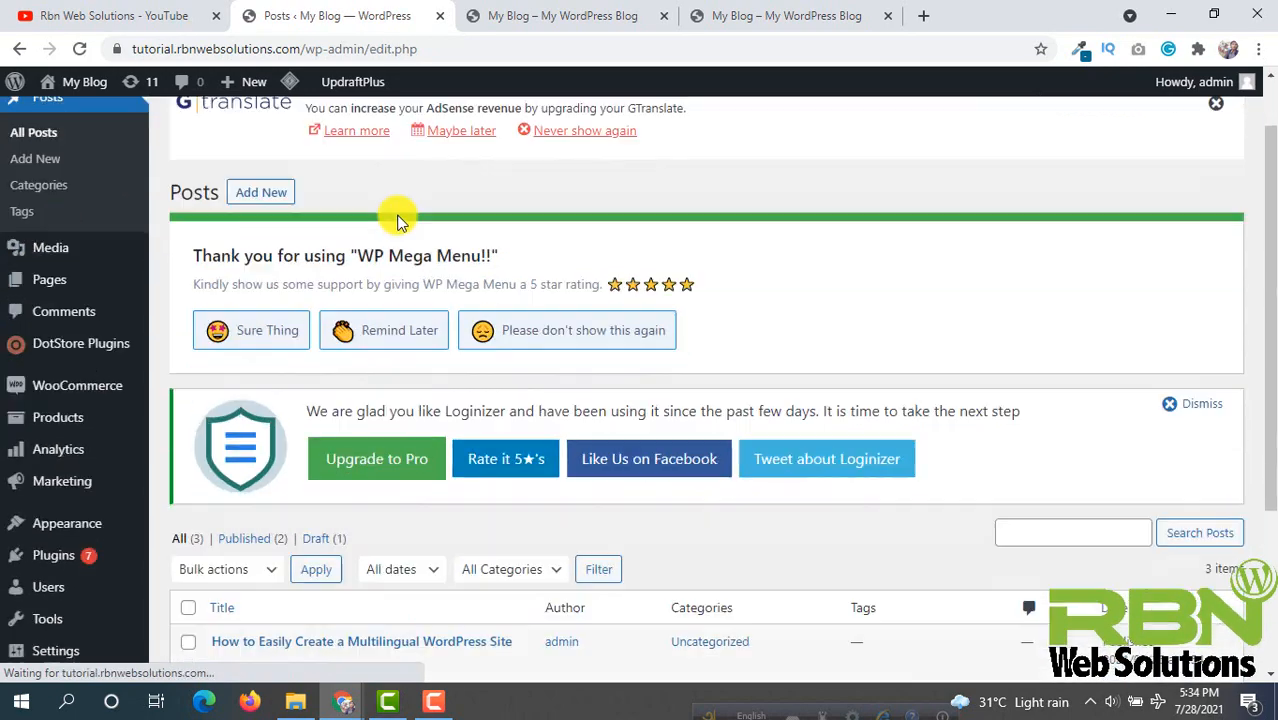
{"action": "scroll", "coordinate": [318, 420], "scroll_direction": "up", "scroll_amount": 1}
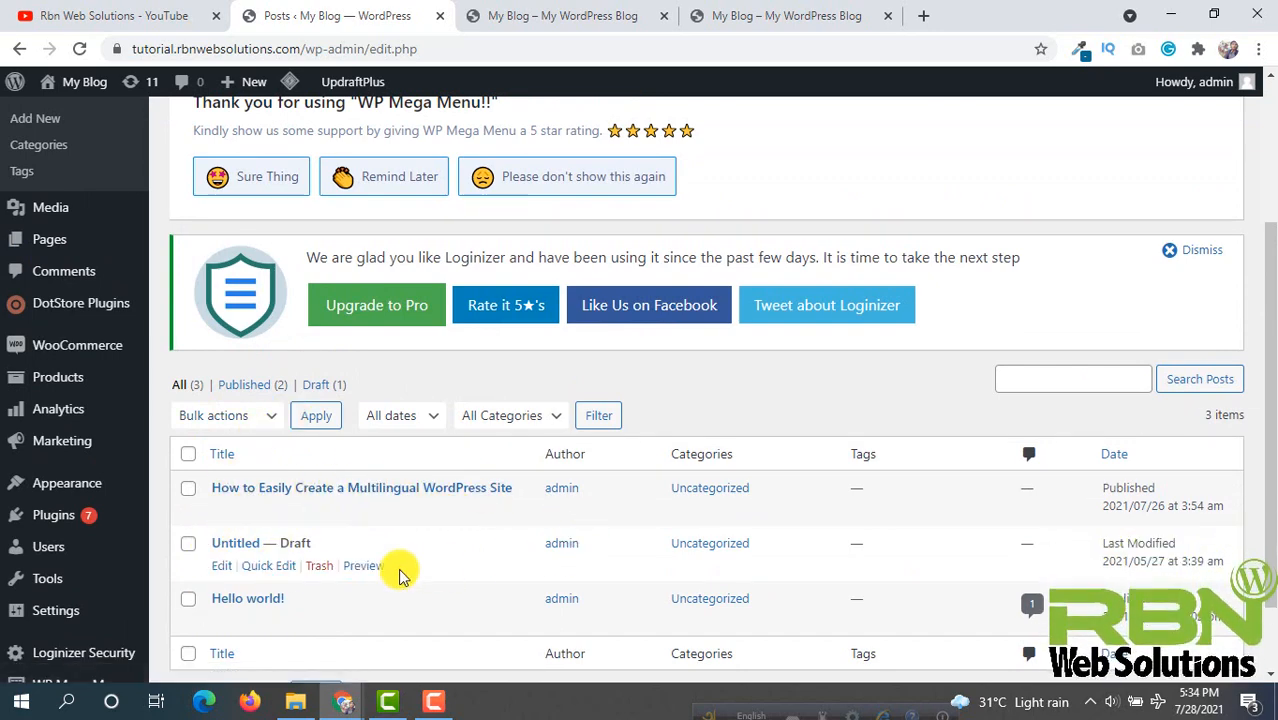
{"action": "scroll", "coordinate": [474, 131], "scroll_direction": "up", "scroll_amount": 3}
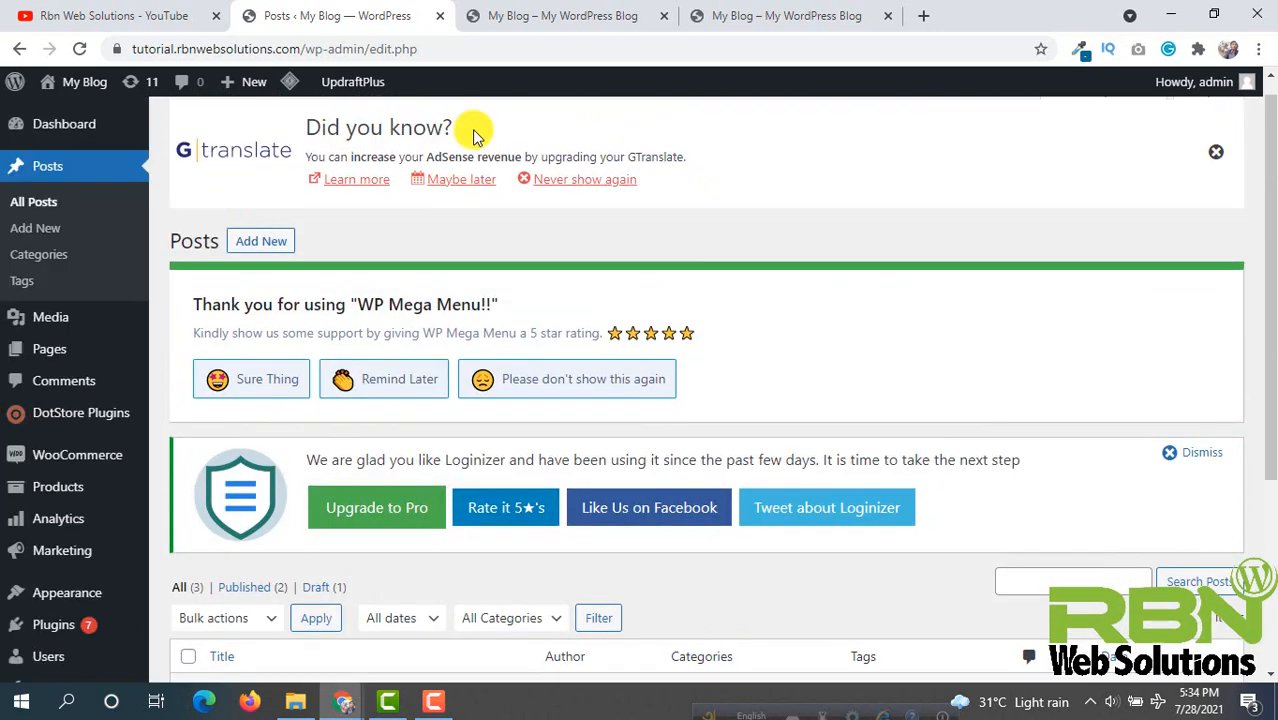
{"action": "left_click", "coordinate": [545, 12]}
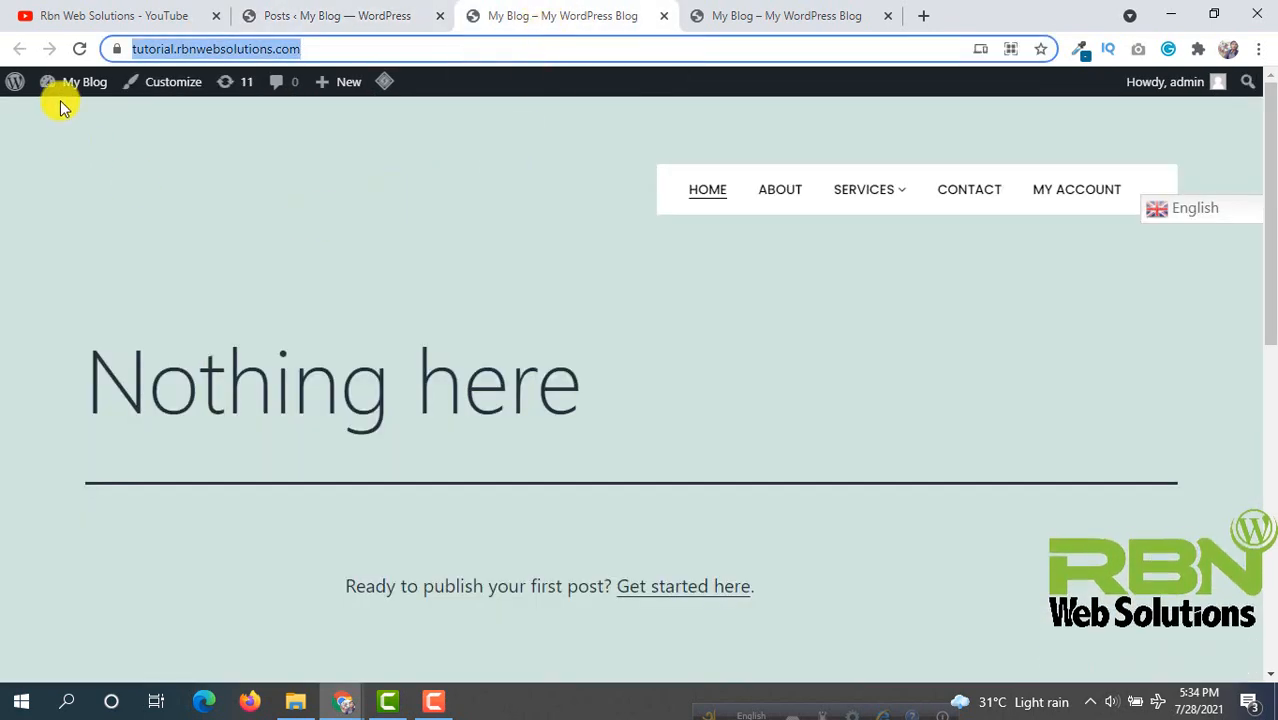
{"action": "left_click", "coordinate": [79, 49]}
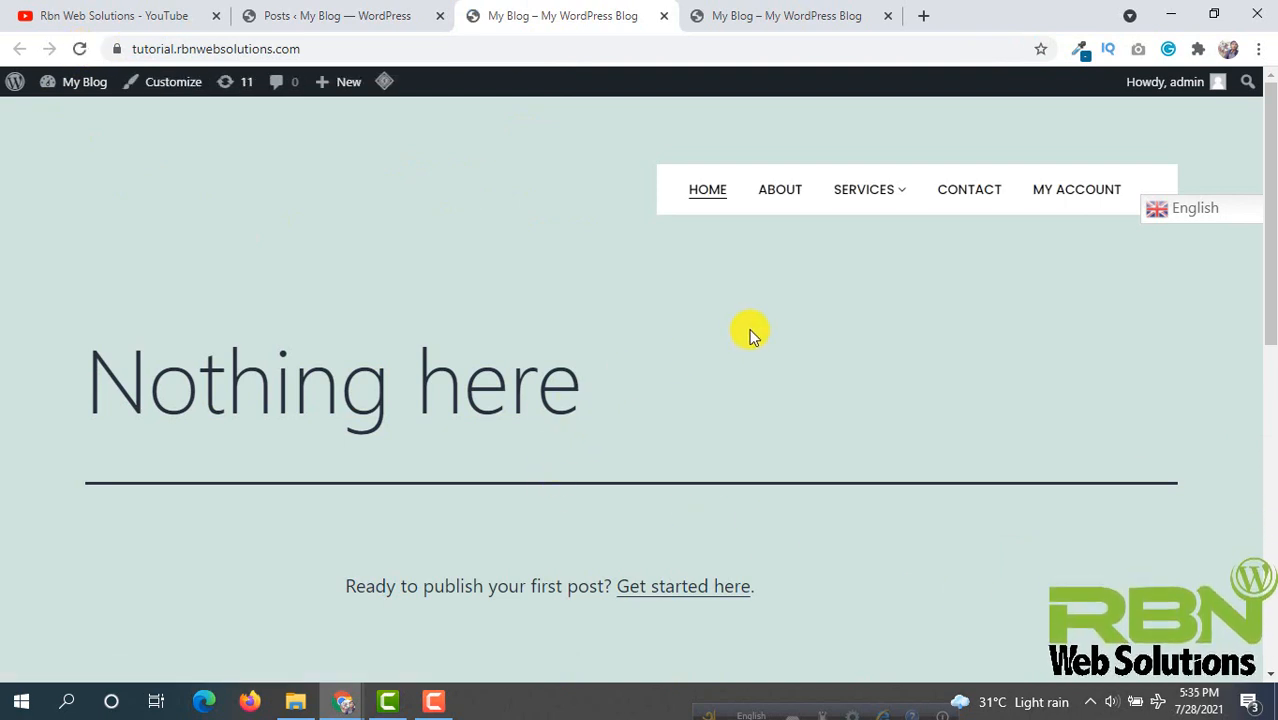
Copy the blog's front page address and open tutorial.rbnwebsolutions.com in a new Incognito window.
{"action": "left_click", "coordinate": [320, 47]}
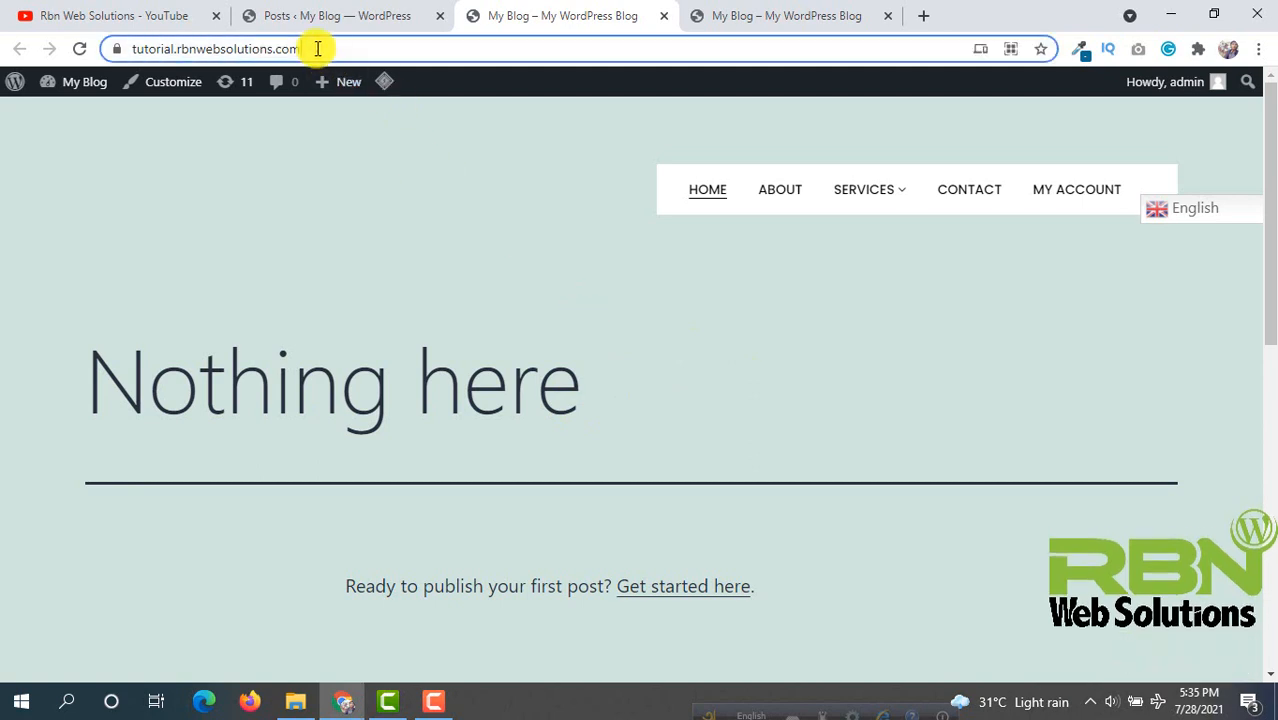
{"action": "right_click", "coordinate": [320, 47]}
{"action": "left_click", "coordinate": [375, 180]}
{"action": "left_click", "coordinate": [1257, 50]}
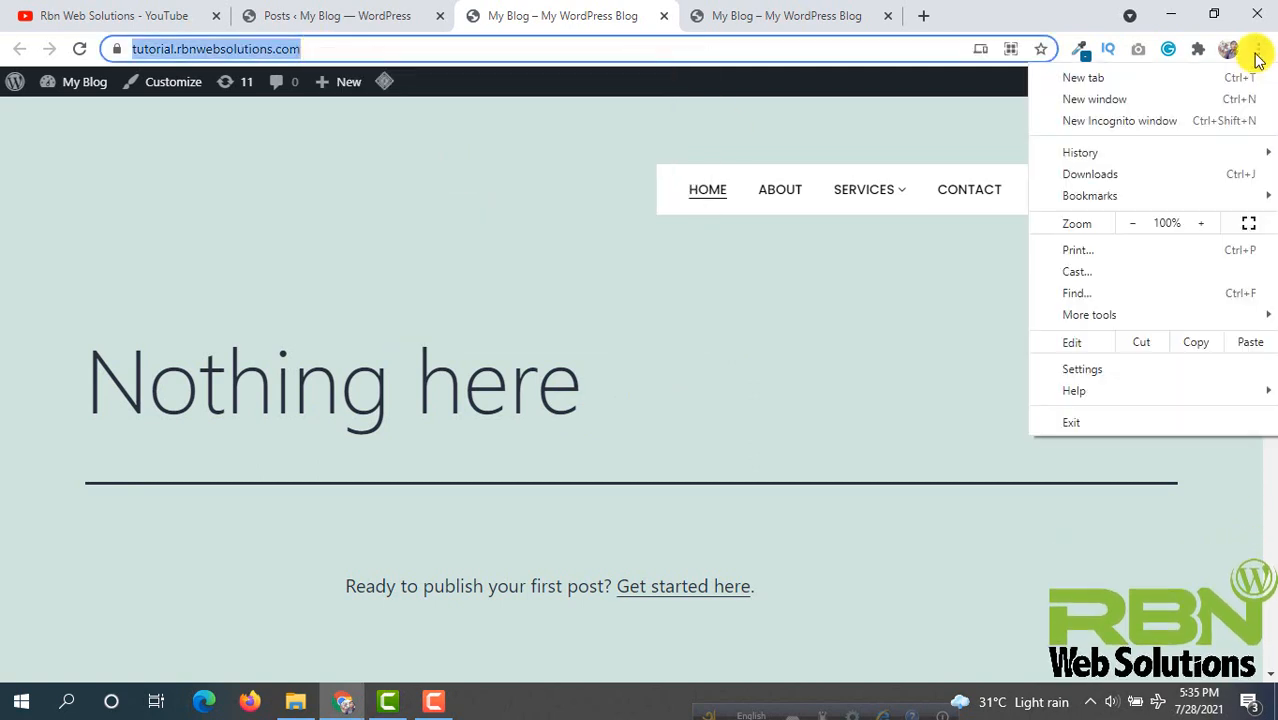
{"action": "left_click", "coordinate": [1170, 121]}
{"action": "right_click", "coordinate": [643, 50]}
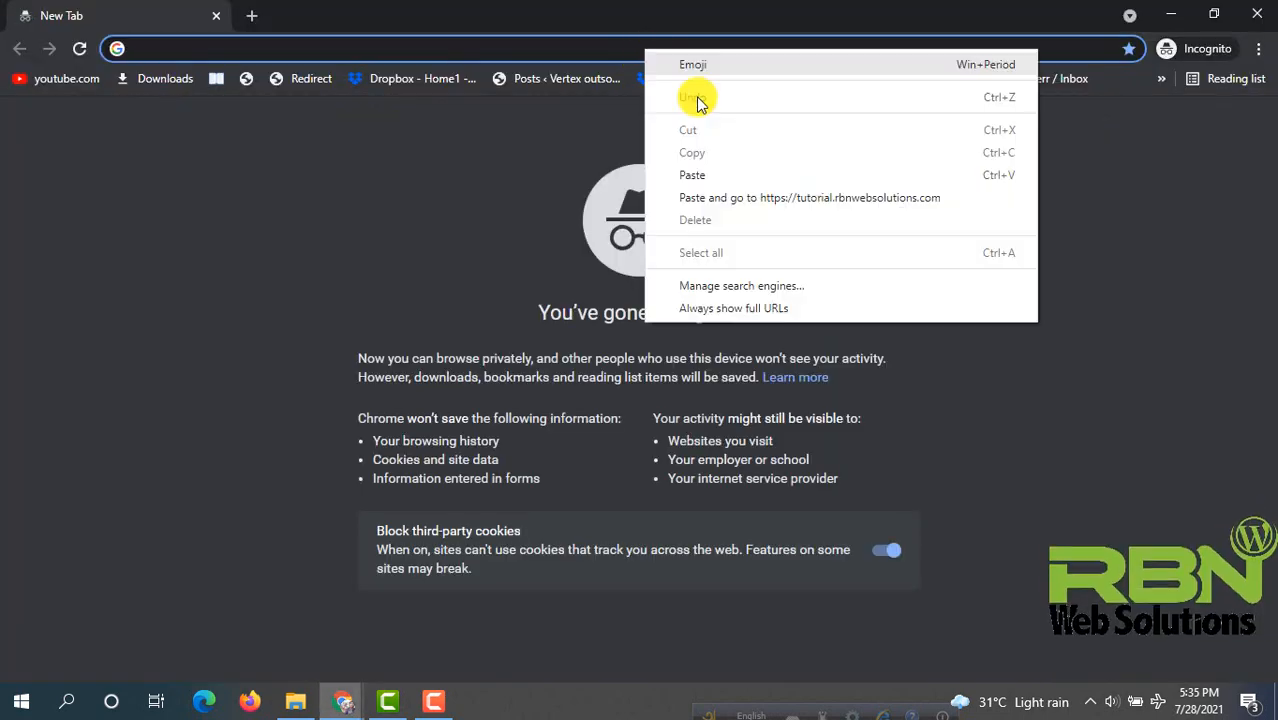
{"action": "left_click", "coordinate": [716, 197]}
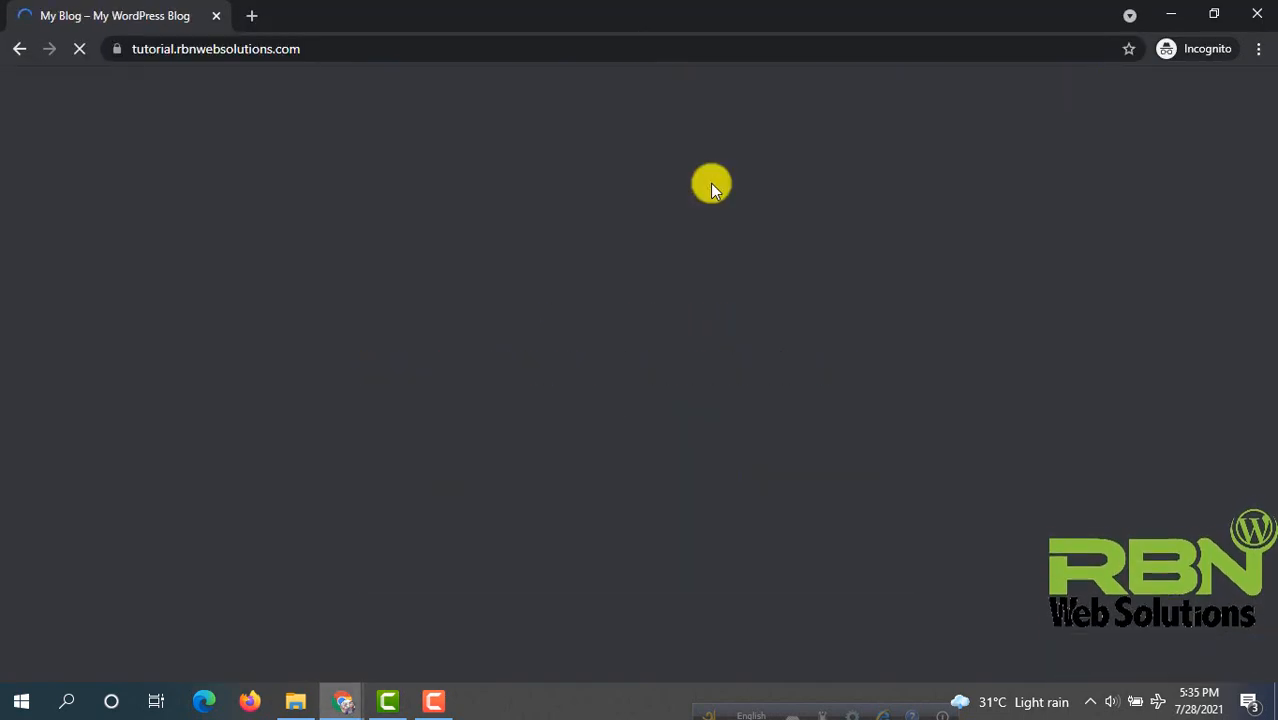